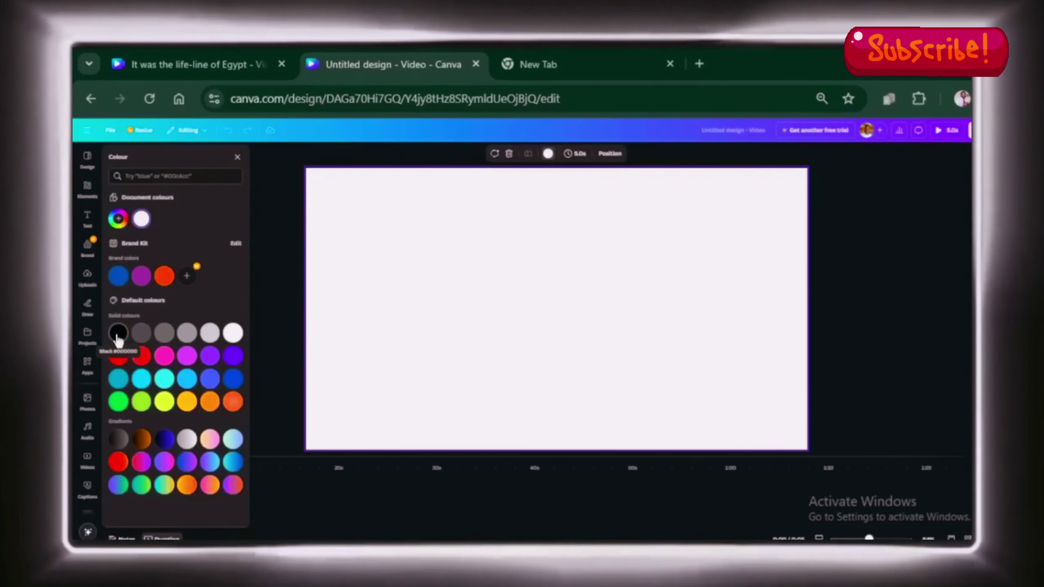
# Step: Set the page background to black and add the uploaded Egypt voice audio to the timeline
pyautogui.click(115, 334)
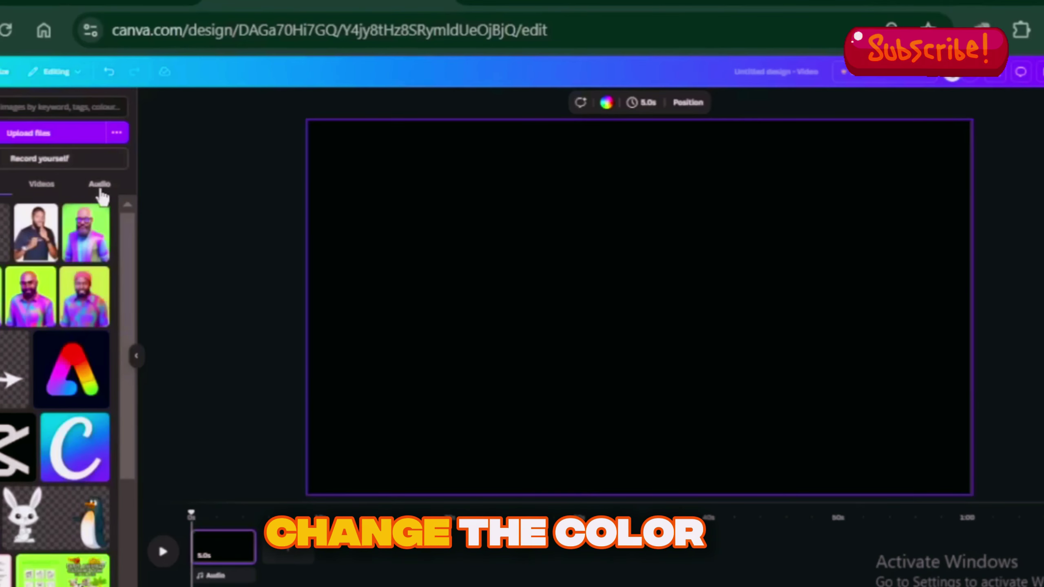
pyautogui.click(100, 186)
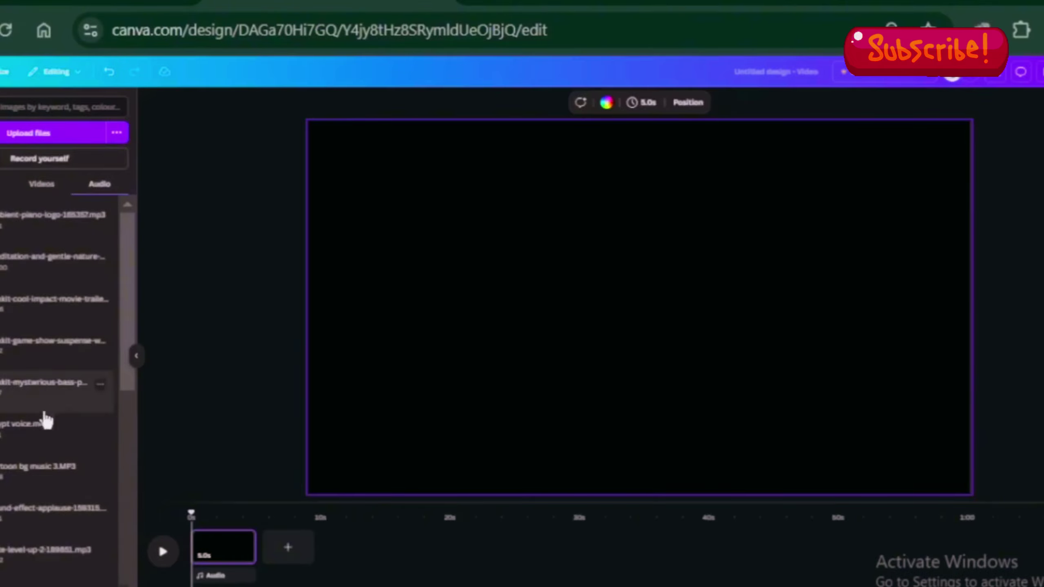
pyautogui.click(29, 443)
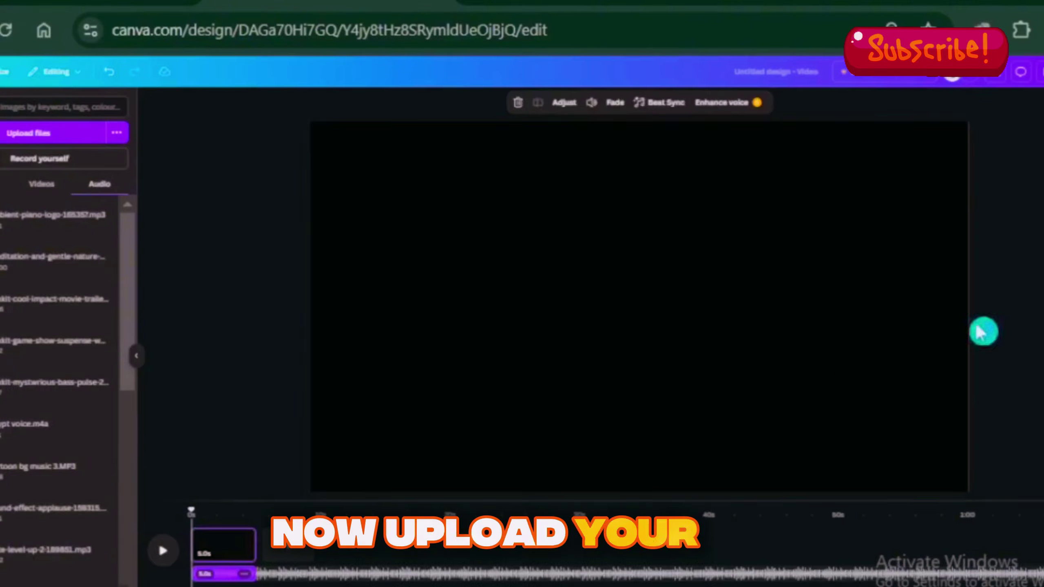
# Step: Add more black pages along the timeline to cover the voice-over track
pyautogui.click(289, 547)
pyautogui.click(353, 547)
pyautogui.click(416, 551)
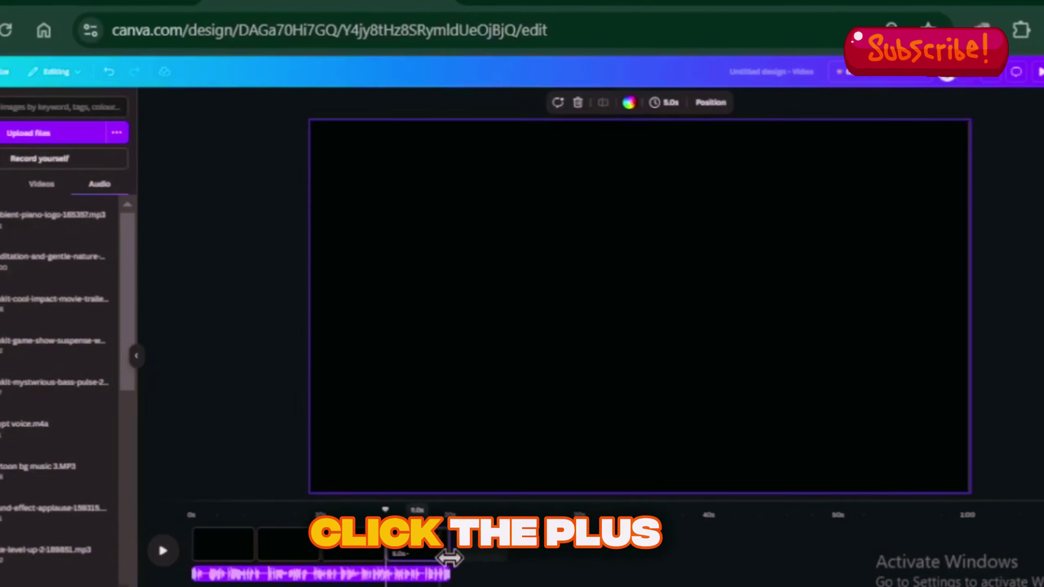
pyautogui.click(740, 545)
pyautogui.click(804, 547)
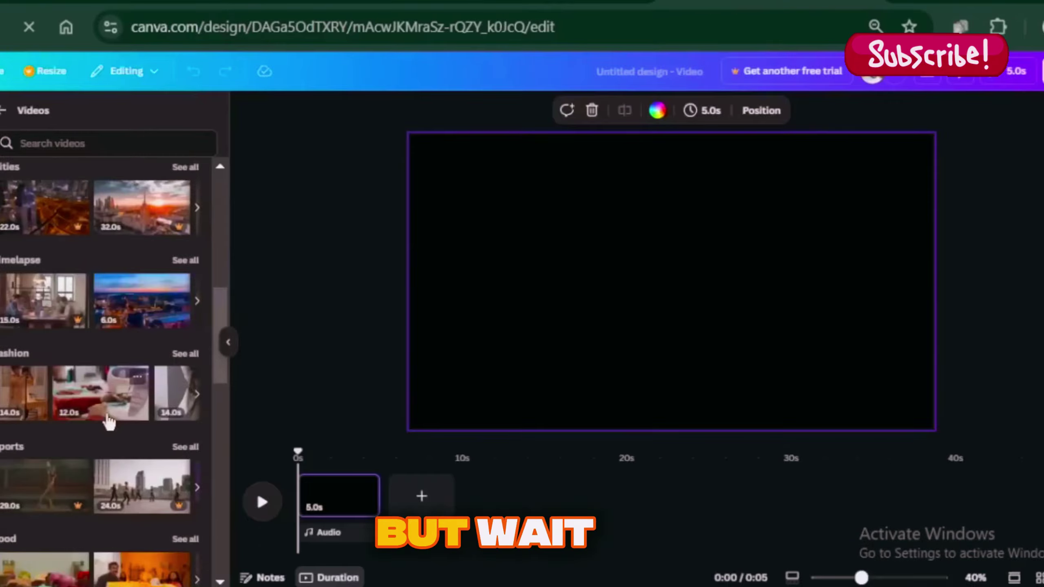
# Step: Browse the stock video categories in the Videos library from recently used clips through nature, beach and sea
pyautogui.scroll(-5, 109, 422)
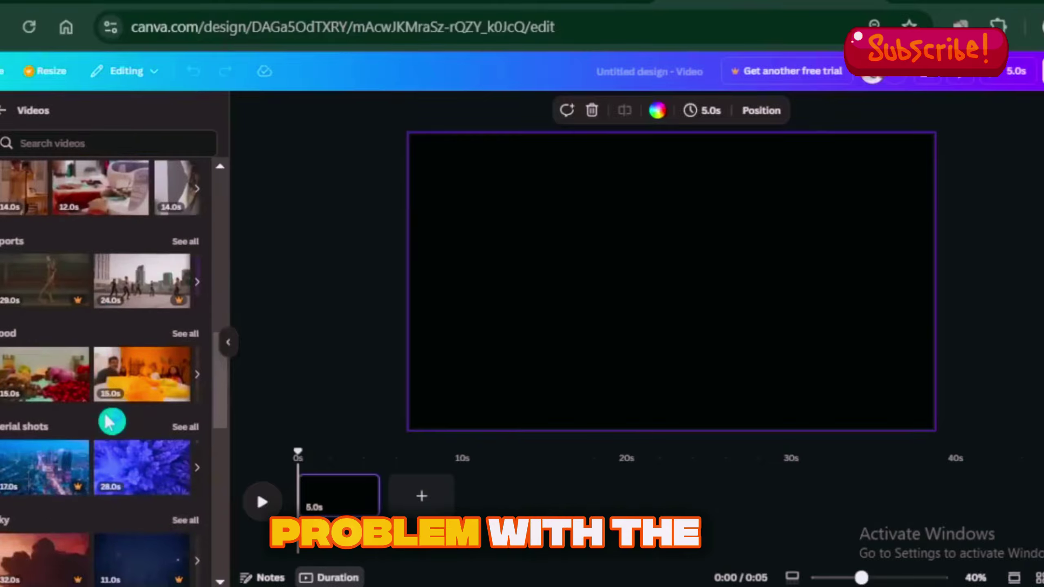
pyautogui.scroll(-10, 110, 421)
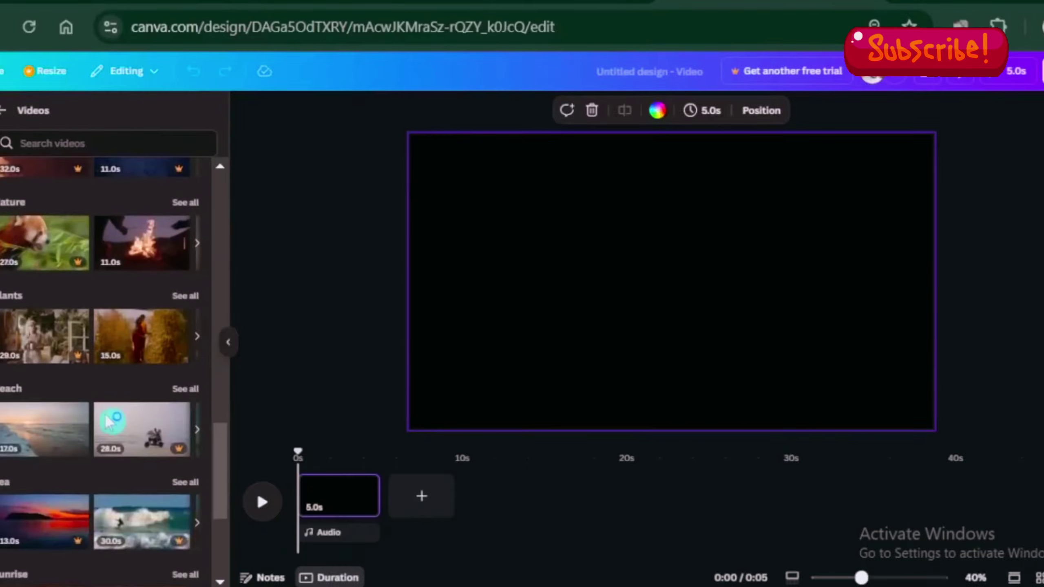
pyautogui.scroll(-8, 108, 423)
pyautogui.scroll(10, 107, 422)
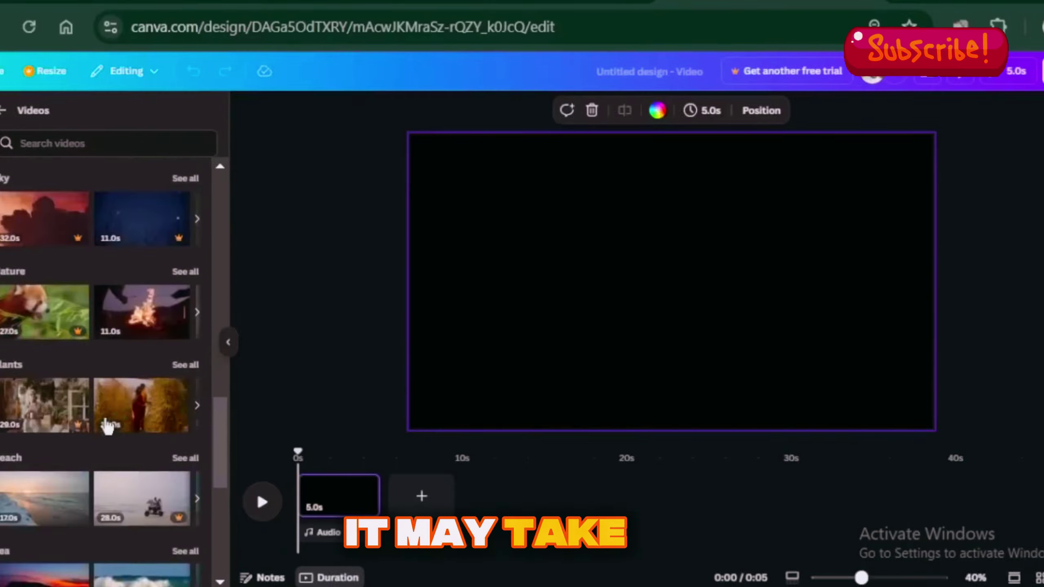
pyautogui.scroll(12, 107, 425)
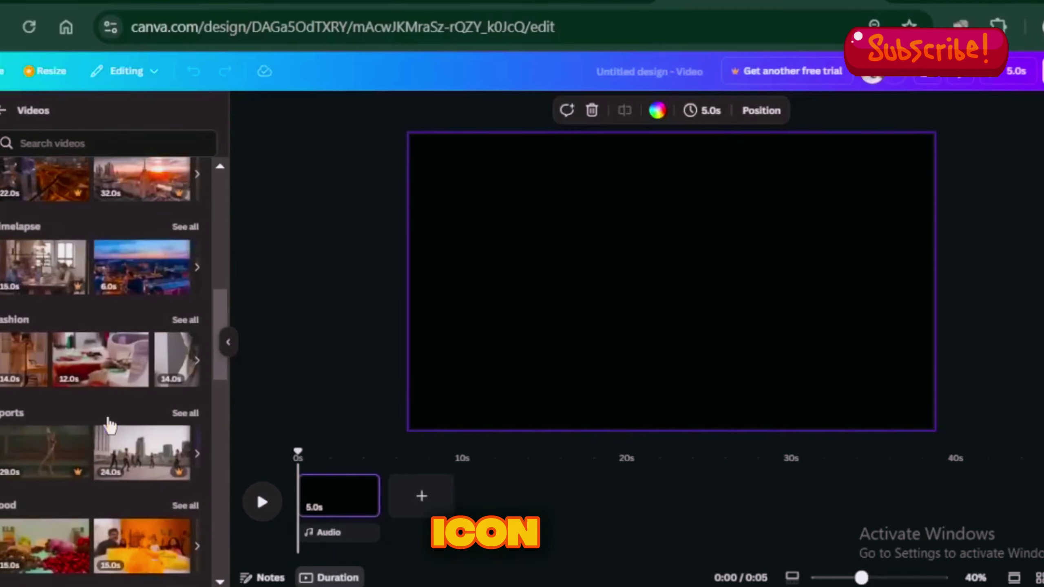
pyautogui.scroll(10, 110, 426)
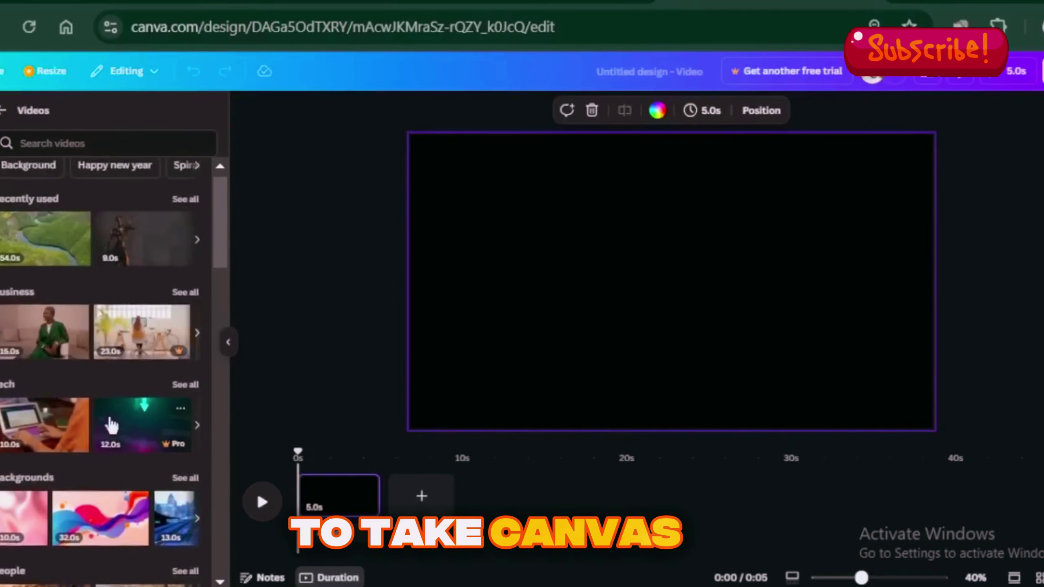
pyautogui.scroll(1, 111, 426)
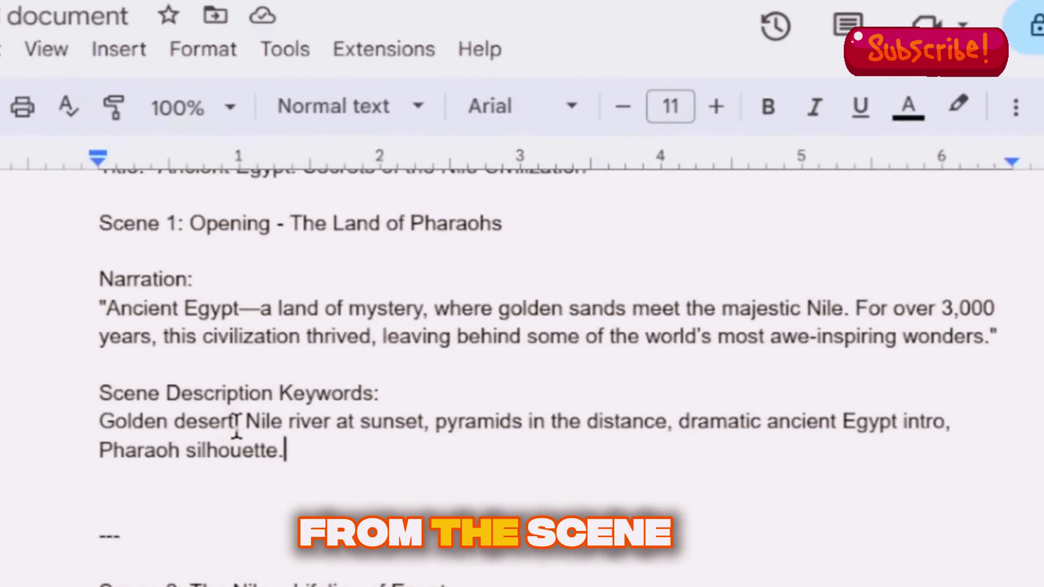
# Step: Switch to the script in Google Docs and select the Scene 1 description keyword "Golden desert"
pyautogui.moveTo(222, 431); pyautogui.dragTo(92, 431)
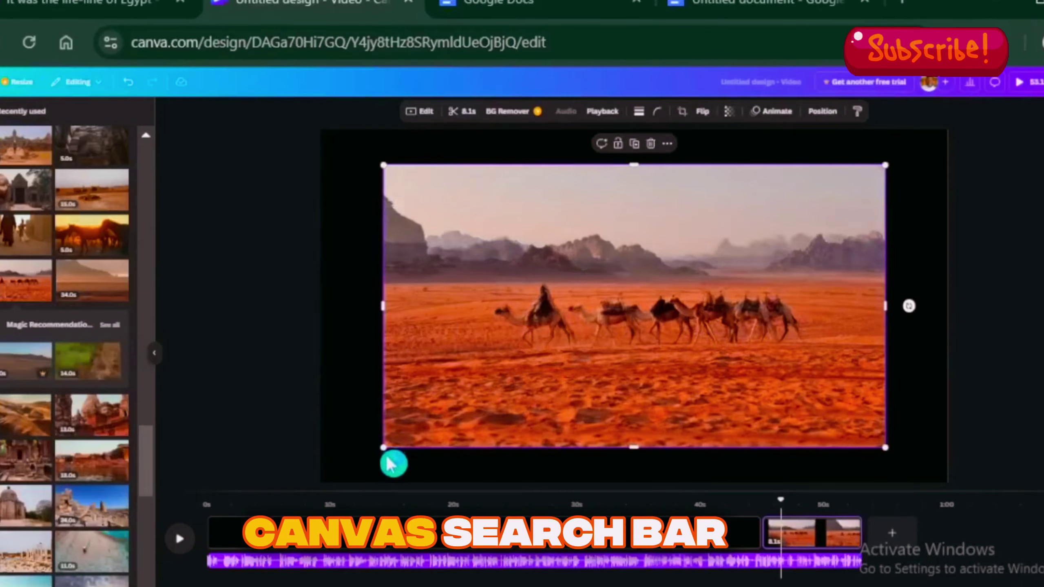
# Step: In Canva, shrink the camel, robed walker, Anubis, stone relief and pyramid clips to thumbnails and arrange them in a grid on the final page
pyautogui.moveTo(385, 449); pyautogui.dragTo(771, 268)
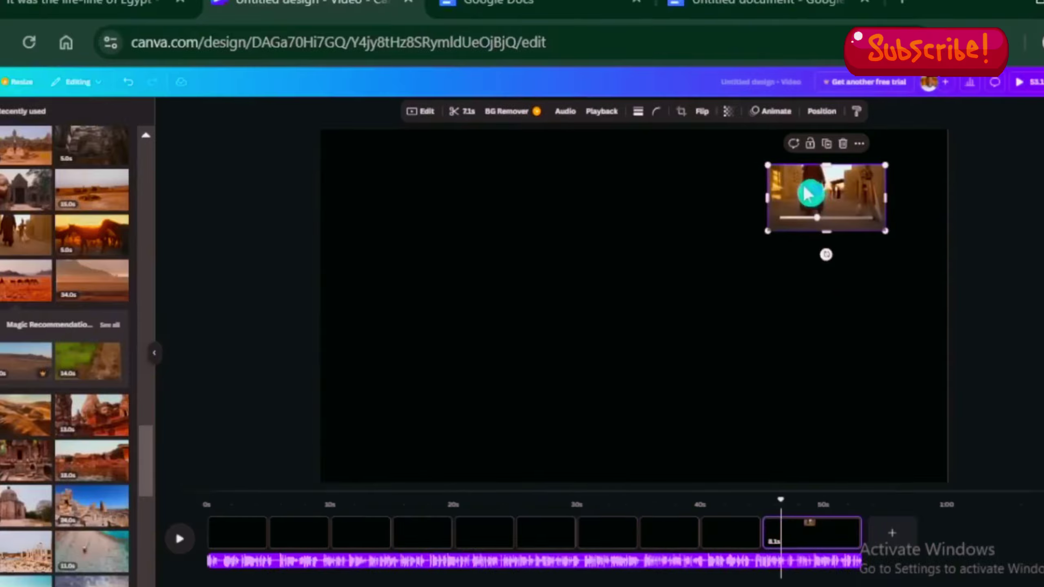
pyautogui.moveTo(841, 192); pyautogui.dragTo(722, 179)
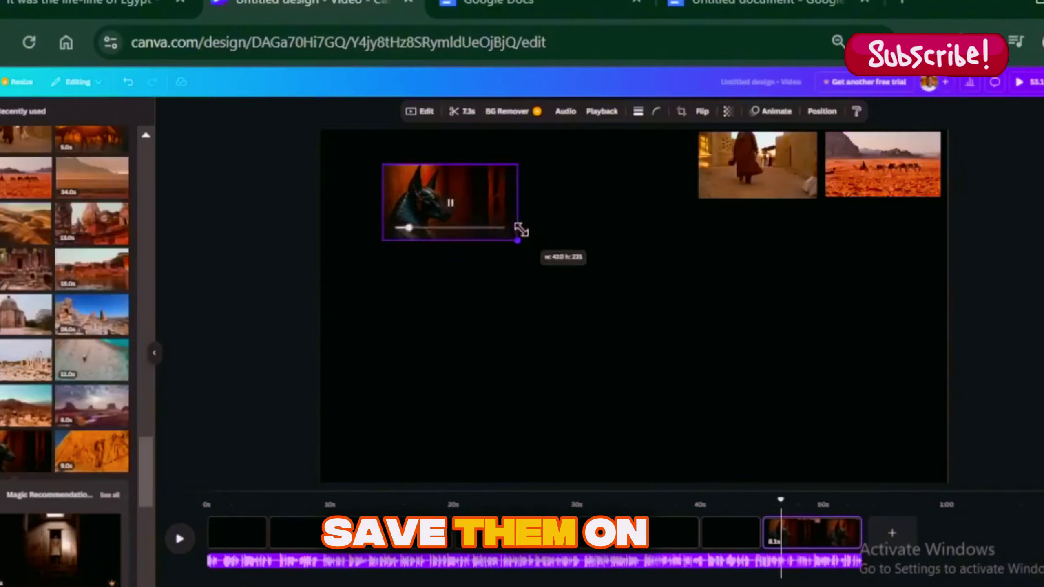
pyautogui.moveTo(520, 228); pyautogui.dragTo(511, 229)
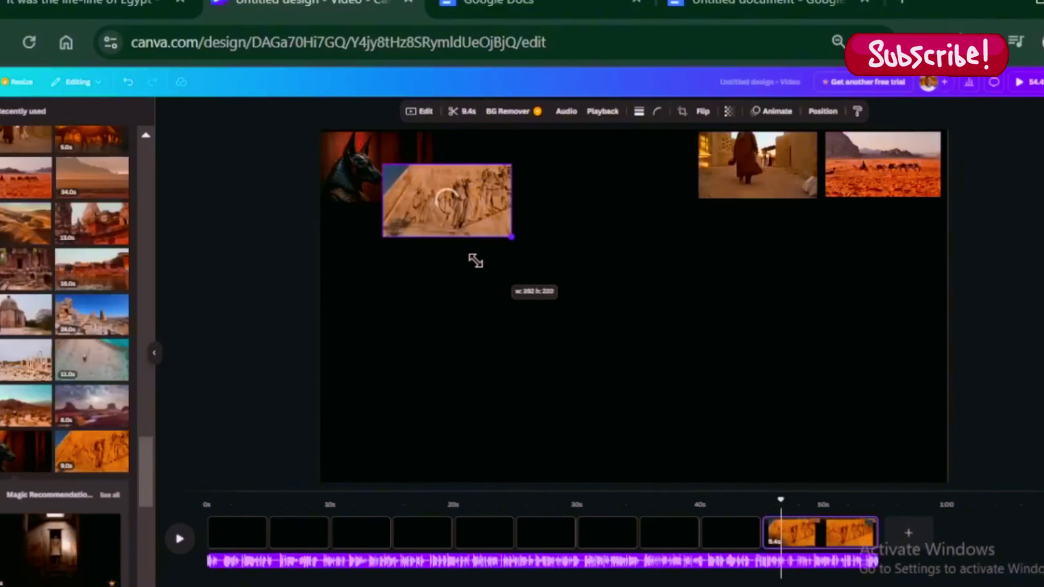
pyautogui.moveTo(476, 258); pyautogui.dragTo(459, 261)
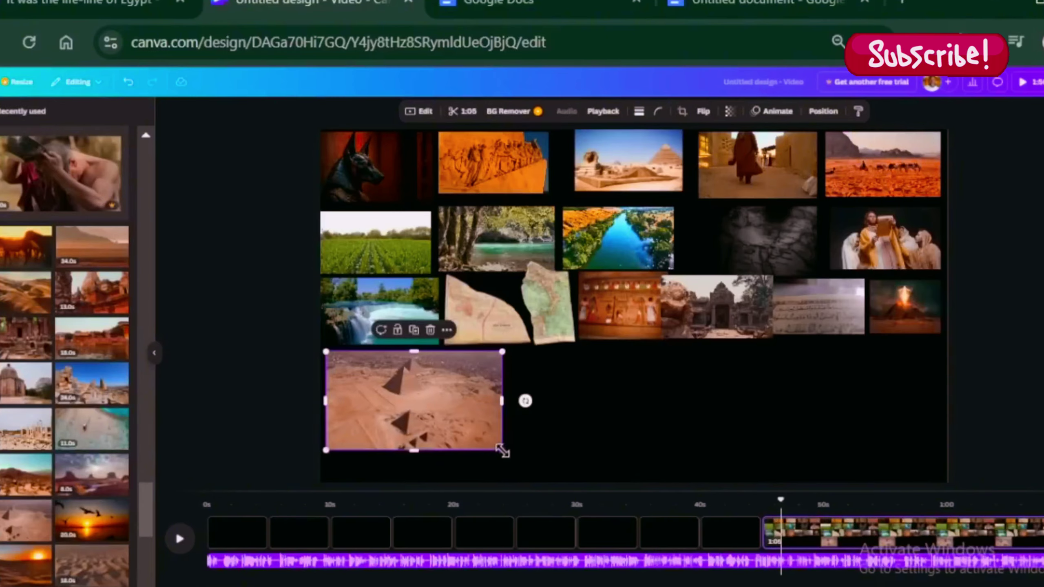
pyautogui.moveTo(503, 451); pyautogui.dragTo(457, 422)
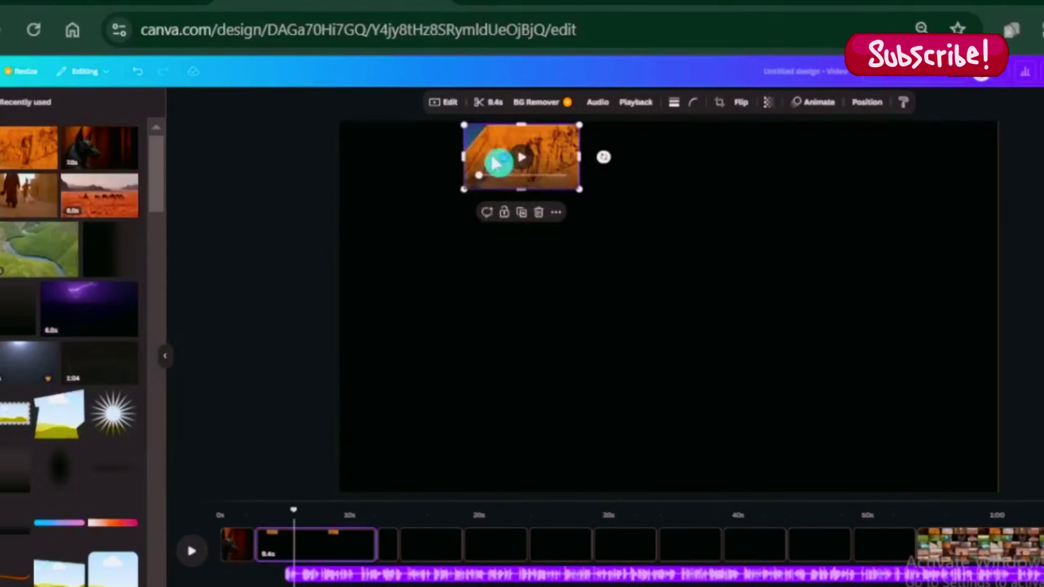
# Step: Move the stone relief and aerial pyramid clips to the corners of their pages and enlarge each to fill its page
pyautogui.moveTo(488, 156); pyautogui.dragTo(366, 148)
pyautogui.moveTo(463, 195); pyautogui.dragTo(997, 492)
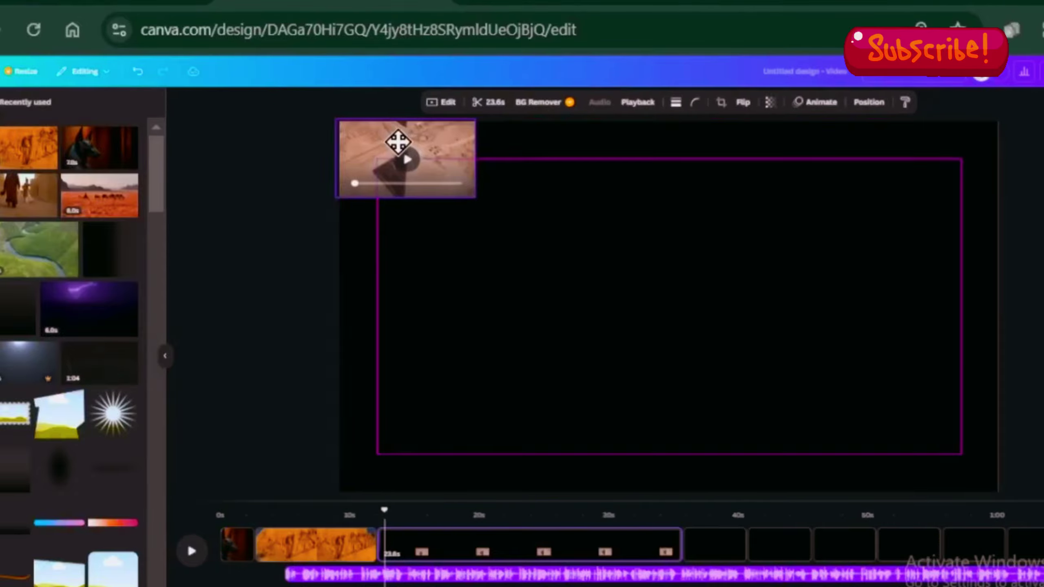
pyautogui.moveTo(477, 197); pyautogui.dragTo(998, 489)
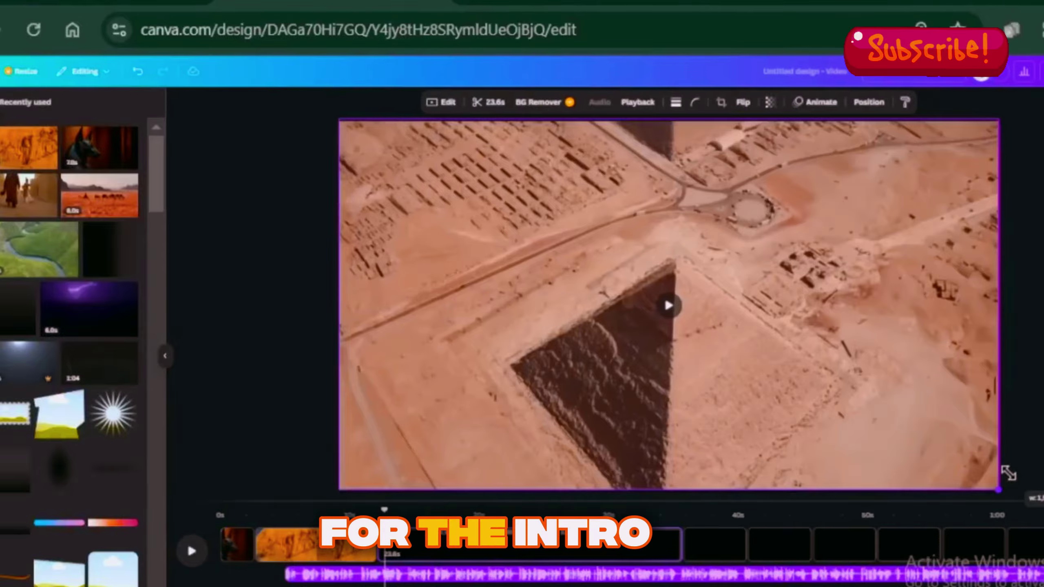
# Step: Adjust the Anubis clip on the first page, raising warmth to about 38 and slightly increasing contrast
pyautogui.click(238, 545)
pyautogui.click(509, 288)
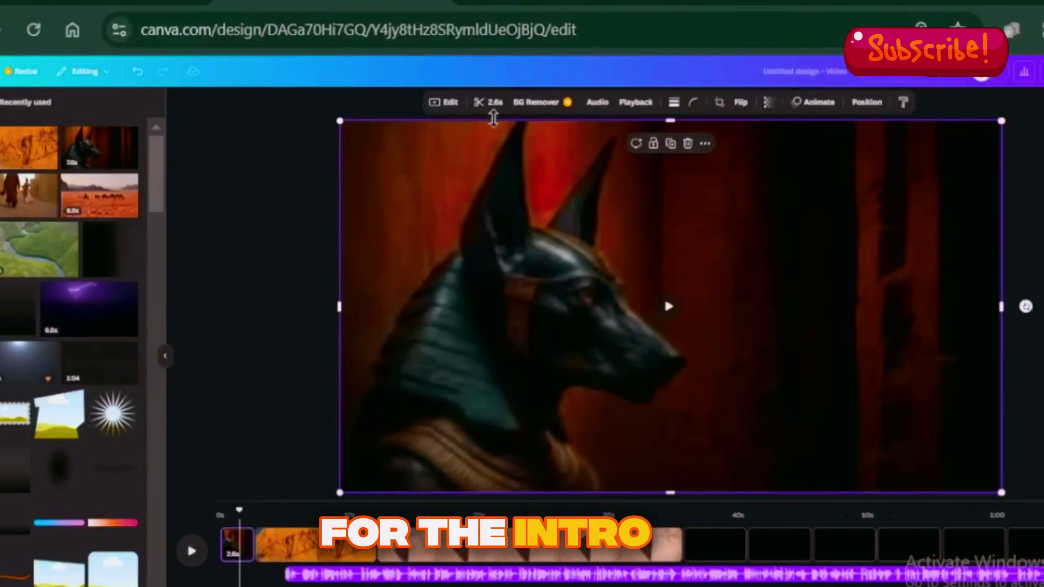
pyautogui.click(450, 104)
pyautogui.click(63, 139)
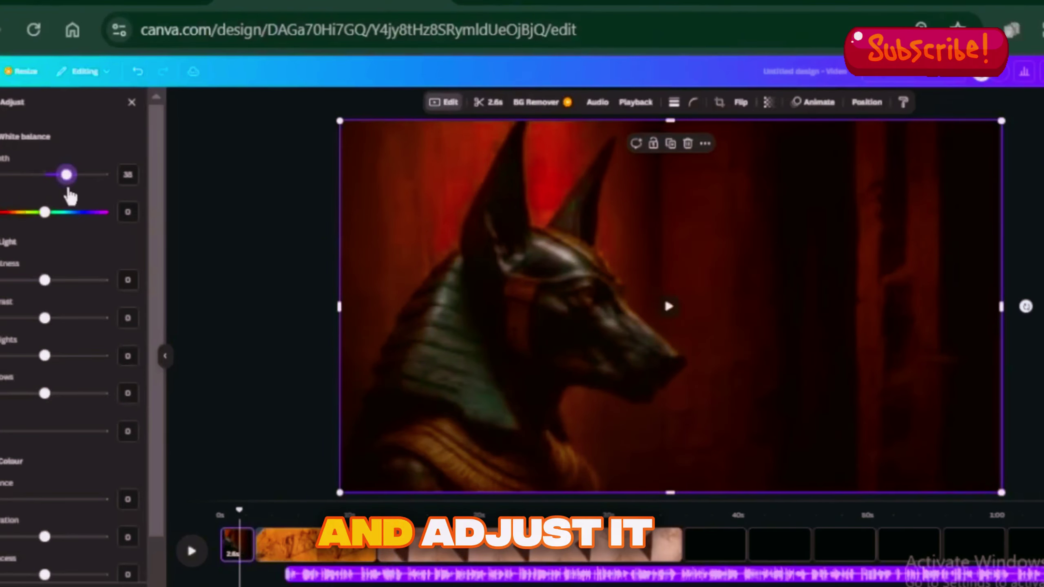
pyautogui.scroll(-2, 68, 210)
pyautogui.moveTo(45, 233); pyautogui.dragTo(50, 233)
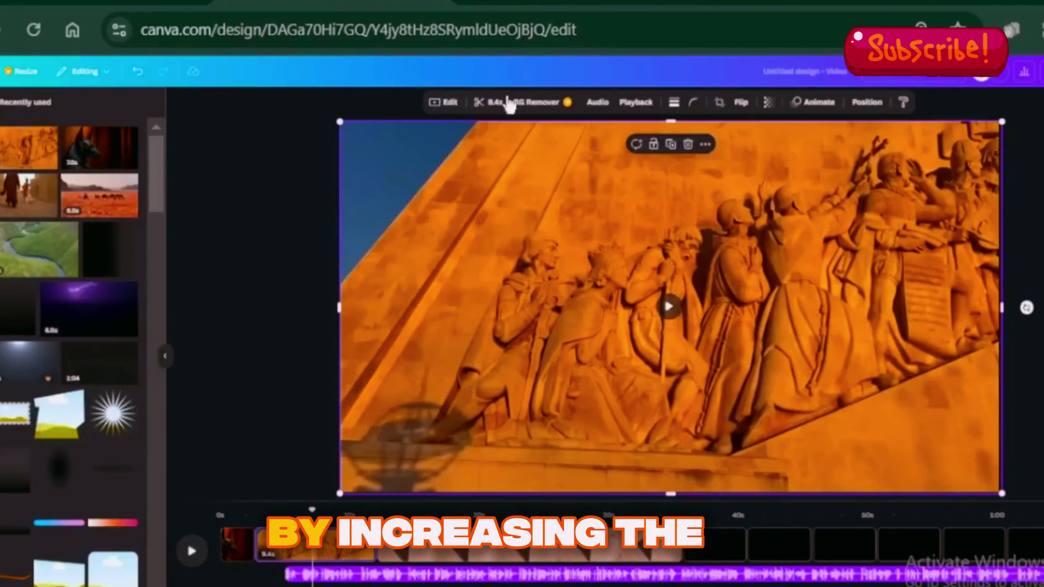
# Step: Adjust the stone relief clip to warmth 70, contrast about 52 and vignette 100
pyautogui.click(450, 101)
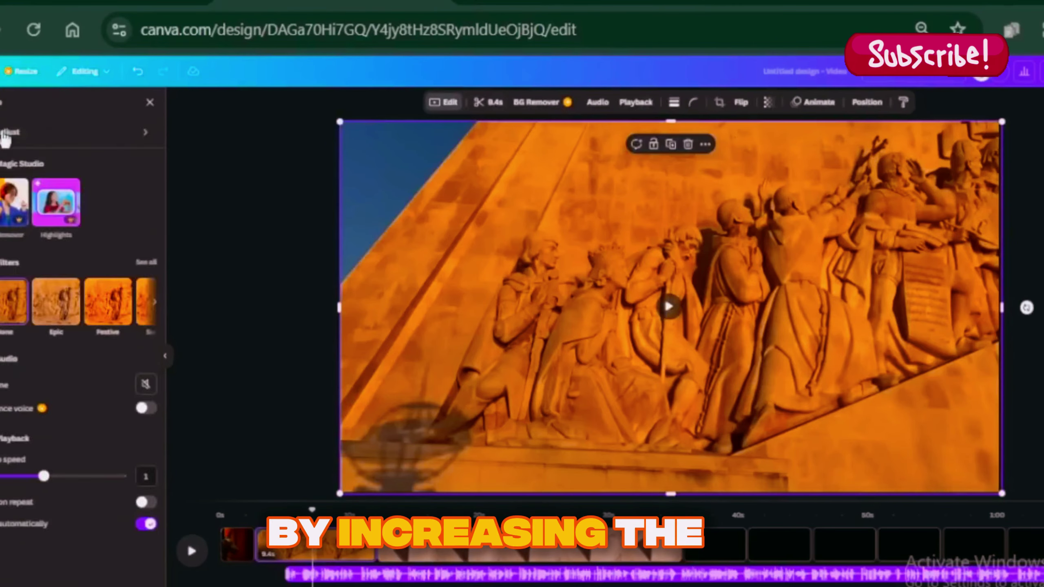
pyautogui.click(63, 140)
pyautogui.moveTo(44, 175); pyautogui.dragTo(81, 175)
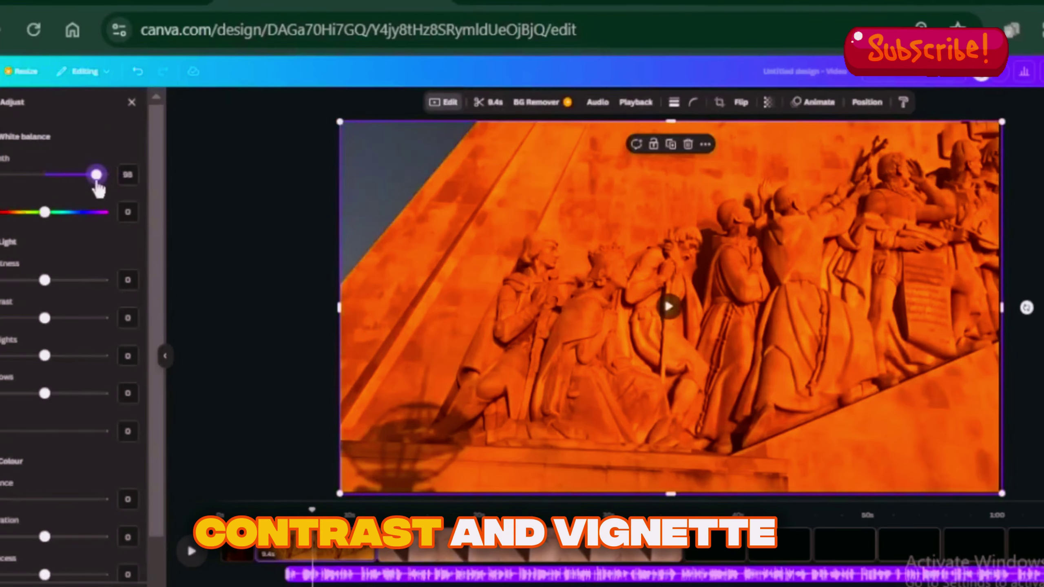
pyautogui.moveTo(44, 317); pyautogui.dragTo(75, 318)
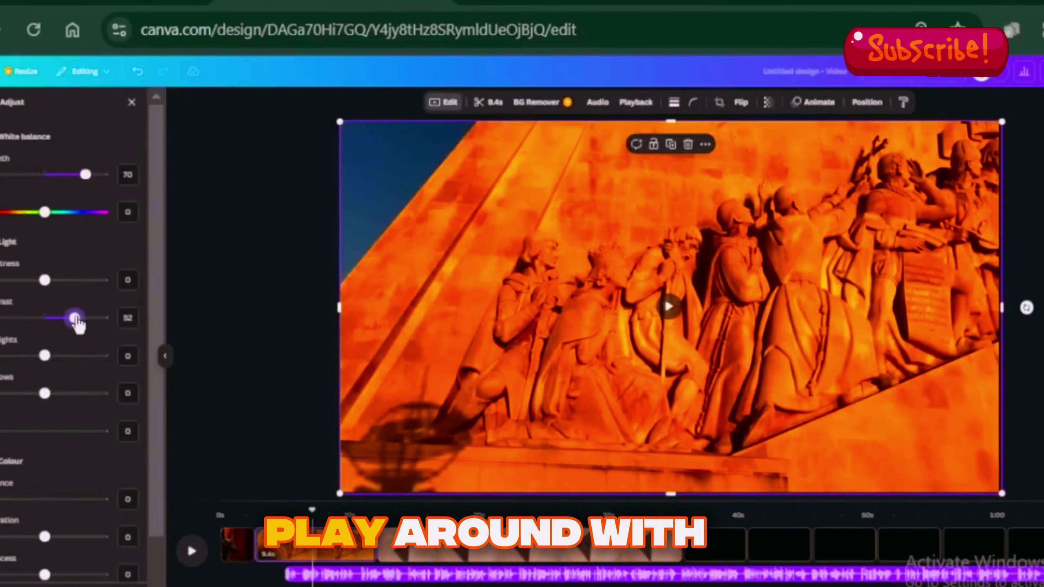
pyautogui.scroll(-2, 73, 329)
pyautogui.moveTo(1, 559); pyautogui.dragTo(103, 559)
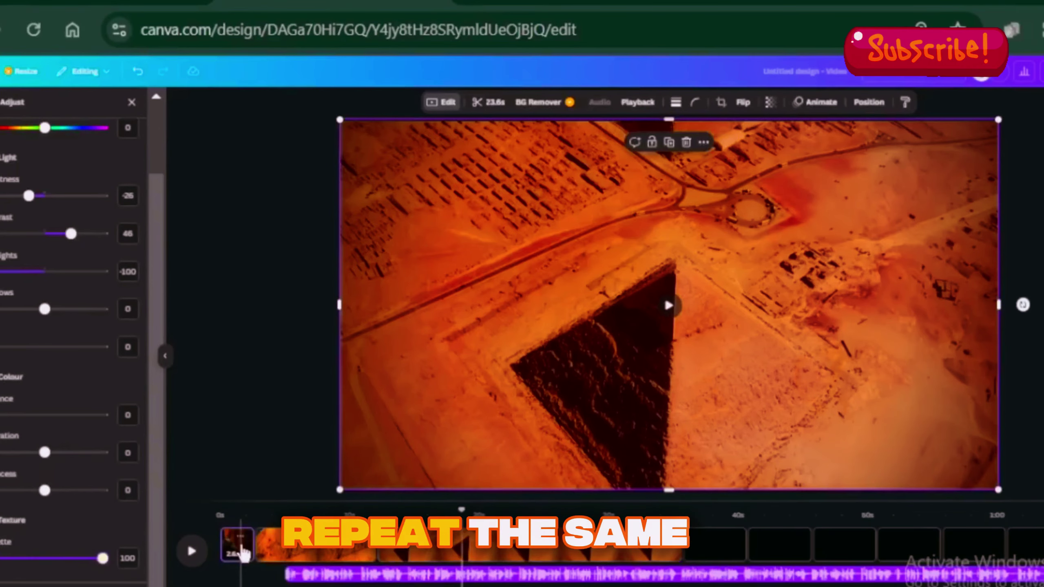
# Step: Trim the intro clips short, with the Anubis clip at 0.7 seconds and the aerial pyramid clip at 0.8 seconds
pyautogui.click(243, 553)
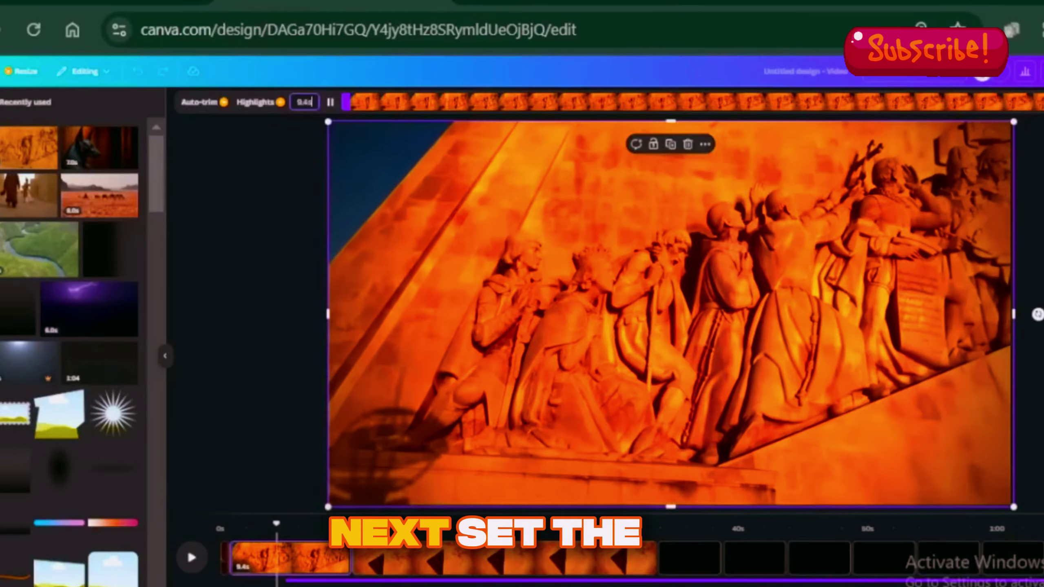
pyautogui.moveTo(1038, 102); pyautogui.dragTo(404, 104)
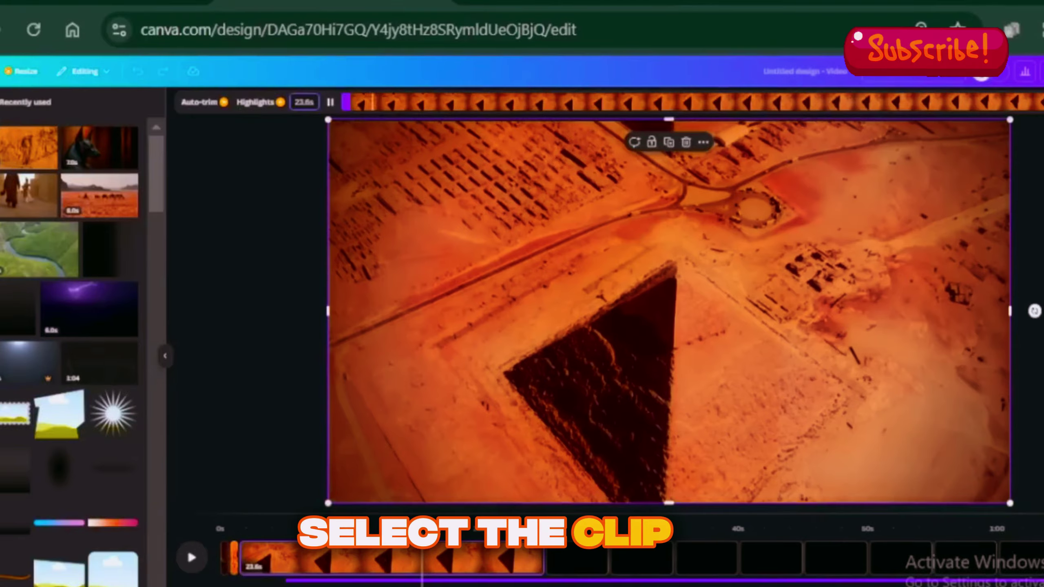
pyautogui.moveTo(1038, 102)
pyautogui.mouseDown()
pyautogui.moveTo(454, 107)
pyautogui.moveTo(331, 135)
pyautogui.moveTo(399, 132)
pyautogui.mouseUp()
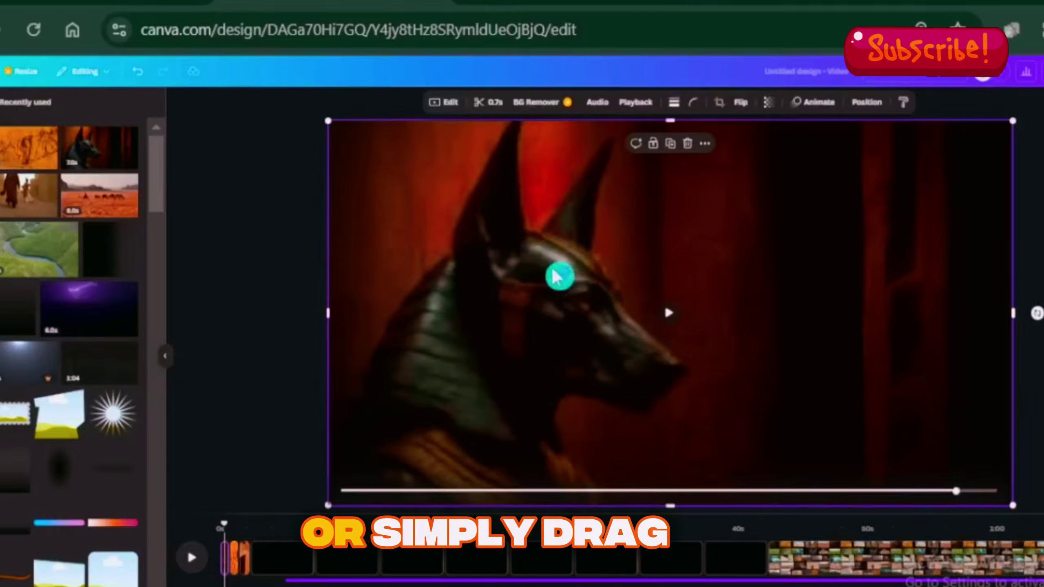
# Step: Apply the Pop animation to the Anubis clip and set it to play on enter
pyautogui.click(816, 103)
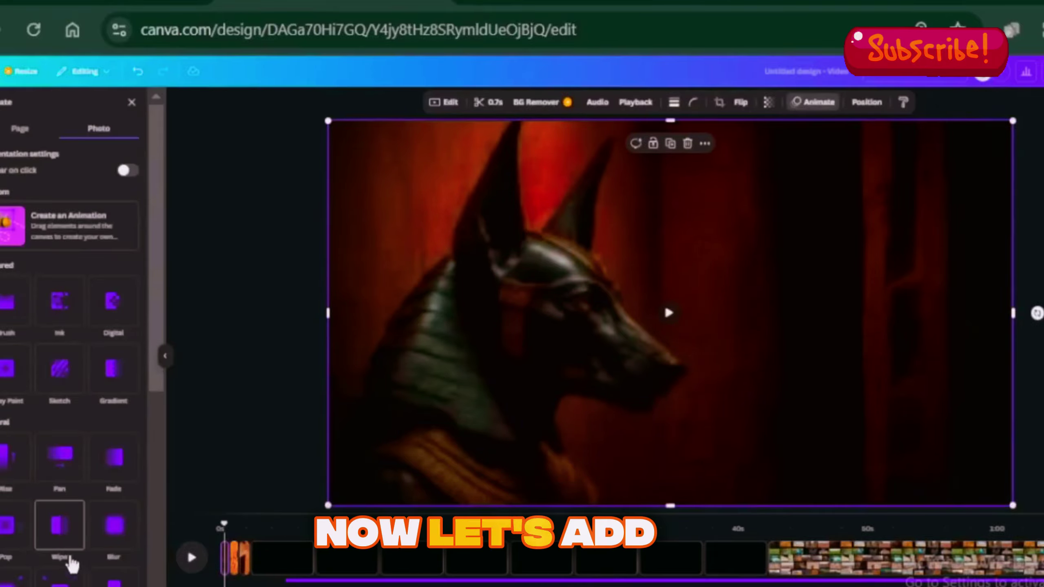
pyautogui.click(16, 533)
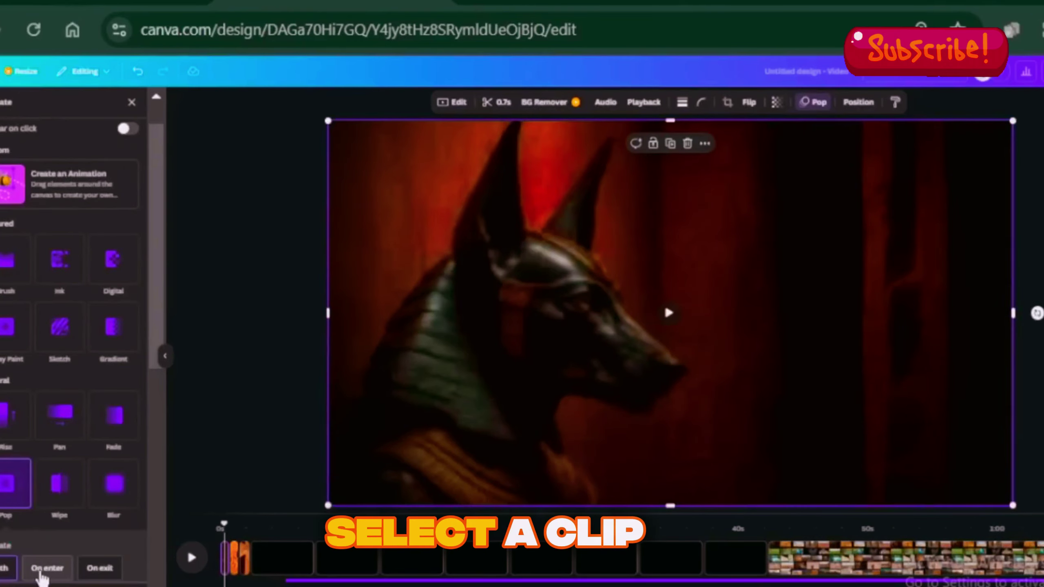
pyautogui.click(64, 576)
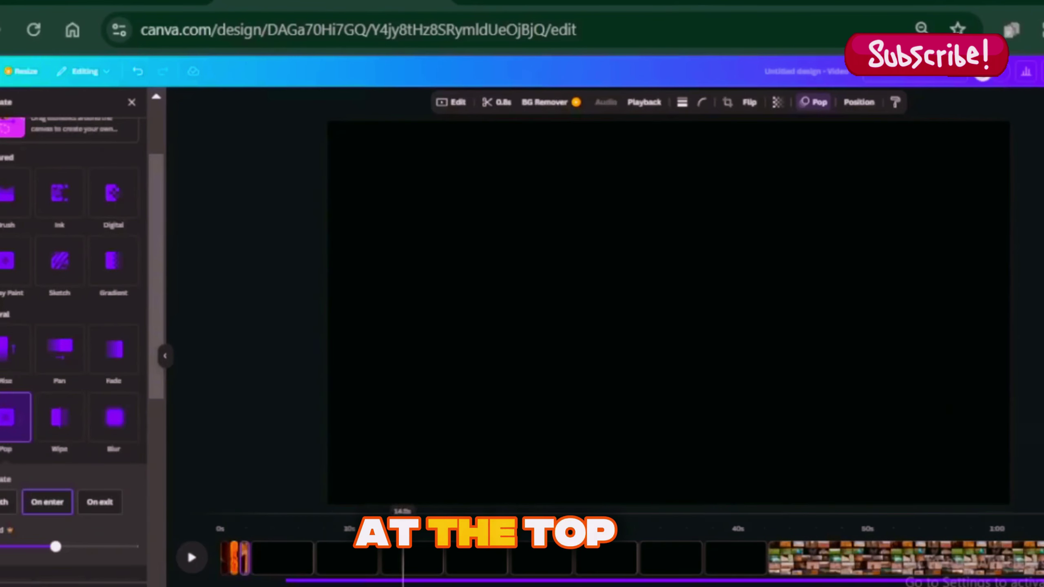
# Step: Copy the camel caravan clip from the collection page onto the first empty page and align it with the page's upper-left corner
pyautogui.click(947, 576)
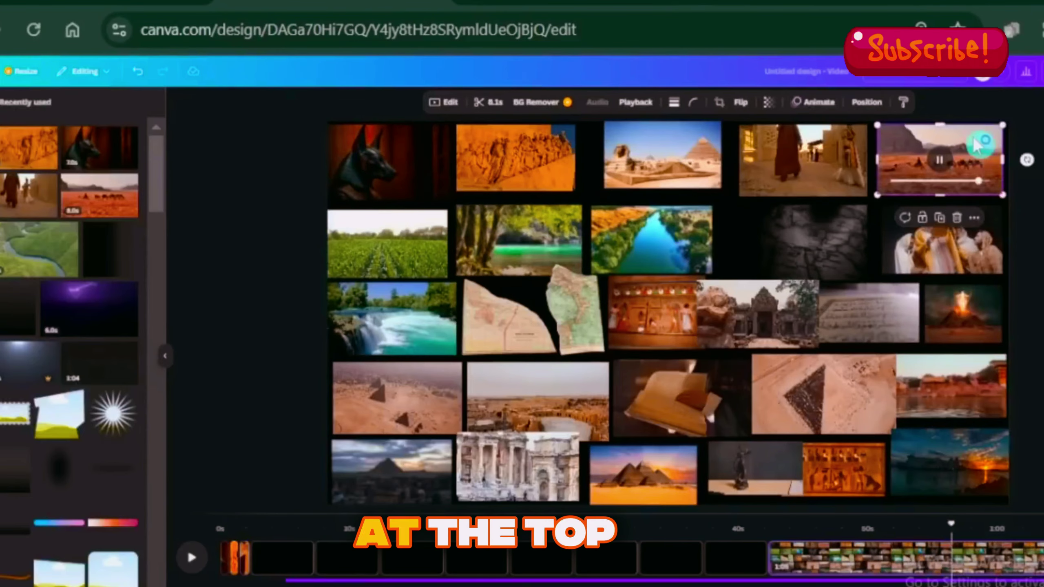
pyautogui.click(270, 549)
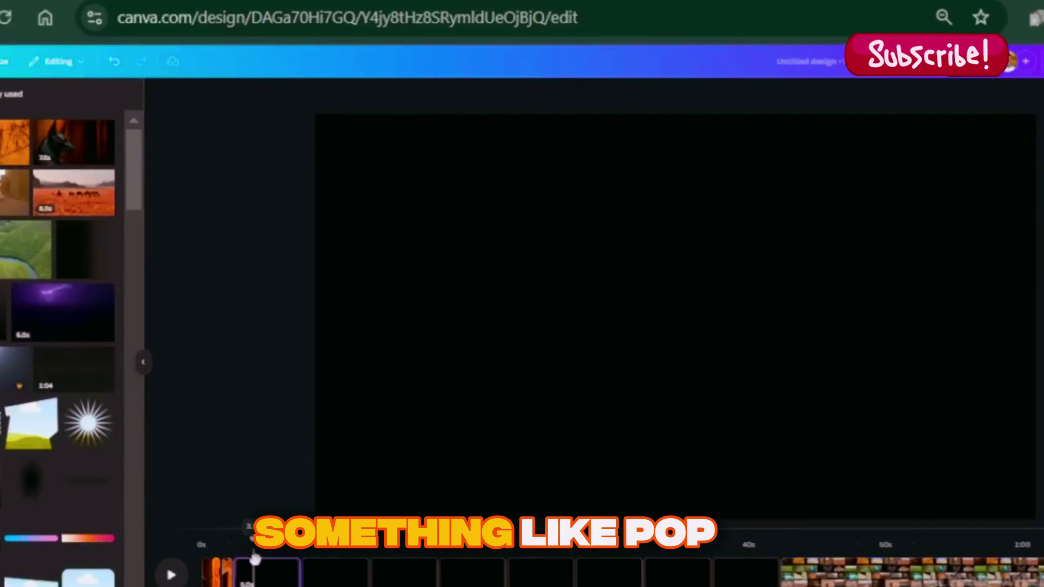
pyautogui.click(448, 231)
pyautogui.hotkey('ctrl', 'v')
pyautogui.moveTo(922, 142); pyautogui.dragTo(344, 133)
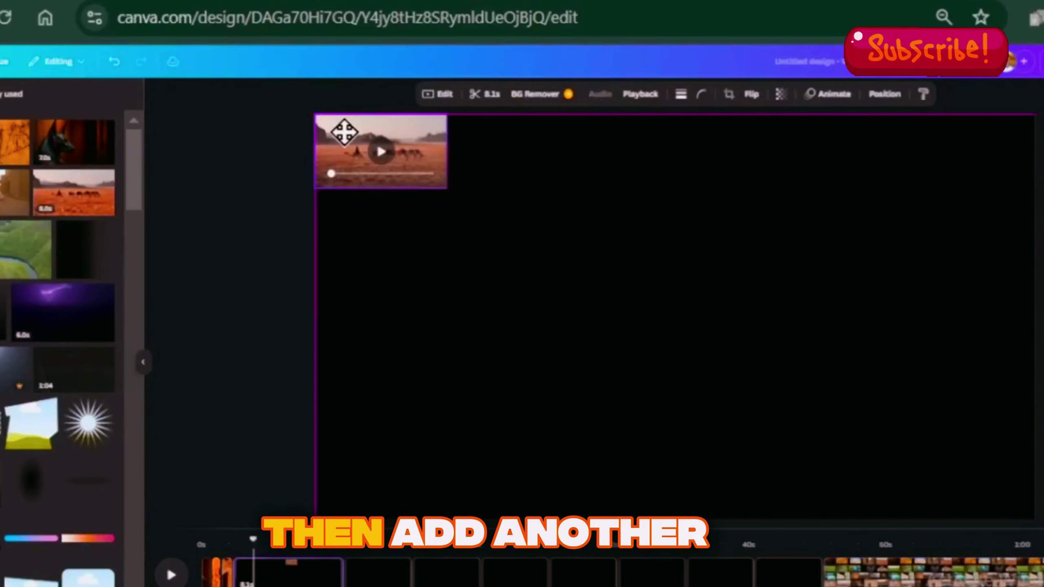
# Step: Enlarge the camel caravan clip to fill the page and adjust it to high warmth, brightness -26, contrast 54 and highlights -100
pyautogui.moveTo(447, 188); pyautogui.dragTo(998, 460)
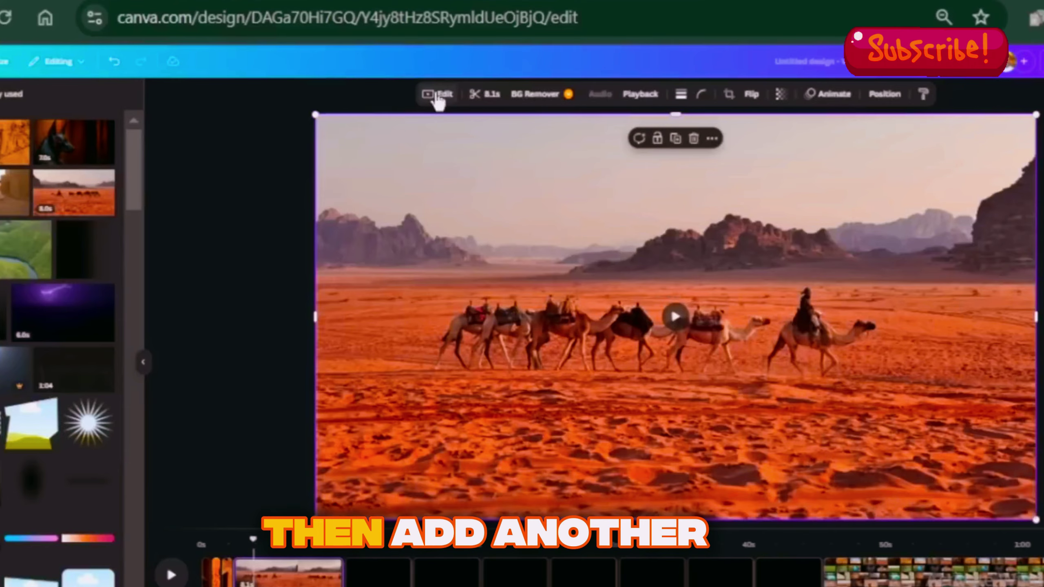
pyautogui.click(440, 99)
pyautogui.click(98, 142)
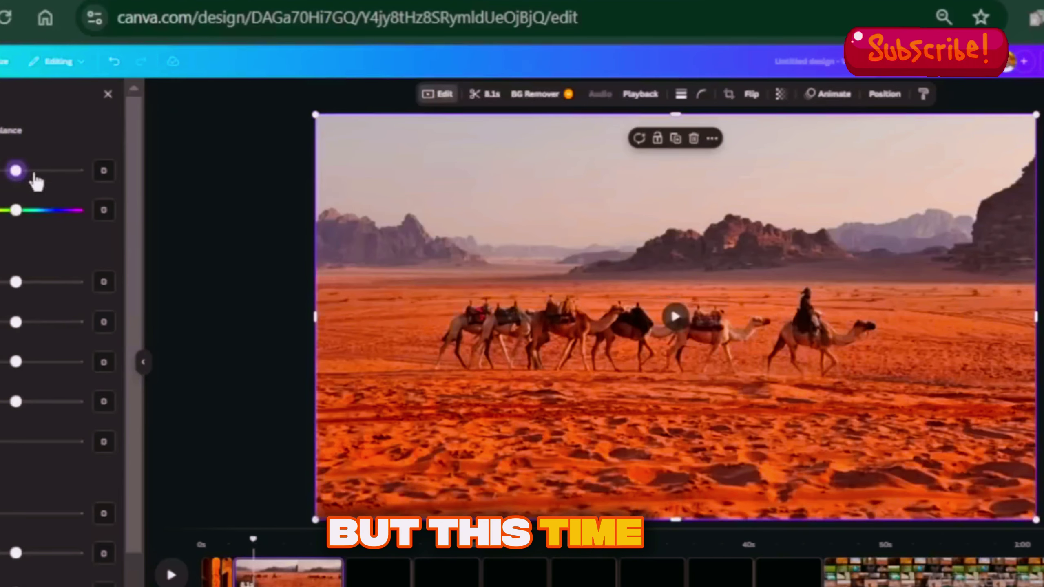
pyautogui.moveTo(34, 175); pyautogui.dragTo(86, 183)
pyautogui.moveTo(15, 282); pyautogui.dragTo(1, 283)
pyautogui.moveTo(15, 322); pyautogui.dragTo(49, 324)
pyautogui.moveTo(16, 362); pyautogui.dragTo(0, 362)
pyautogui.scroll(-1, 14, 510)
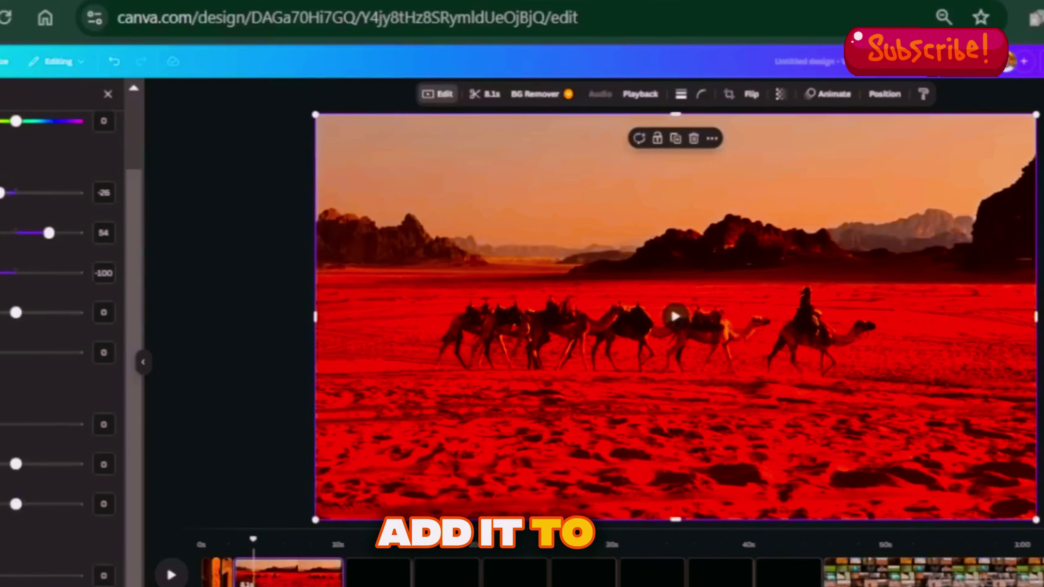
# Step: Apply the Chill page animation to the camel caravan page and set it to play on enter
pyautogui.click(673, 373)
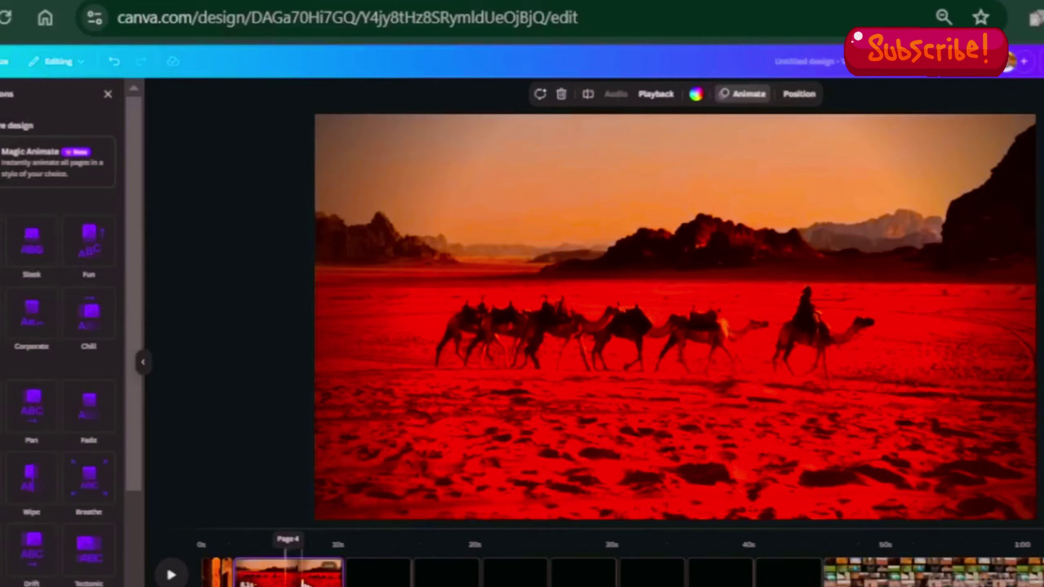
pyautogui.click(100, 331)
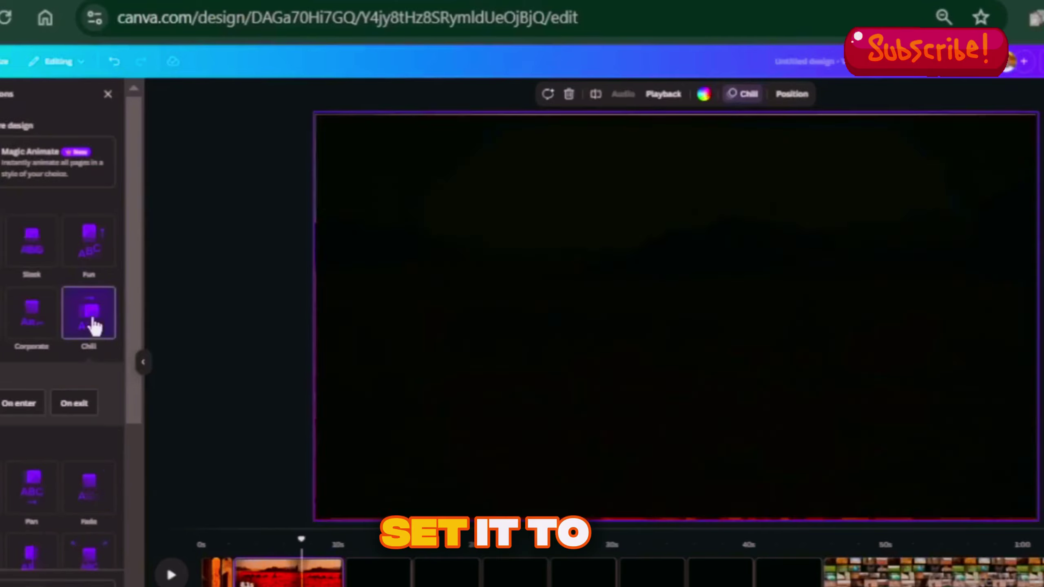
pyautogui.click(18, 415)
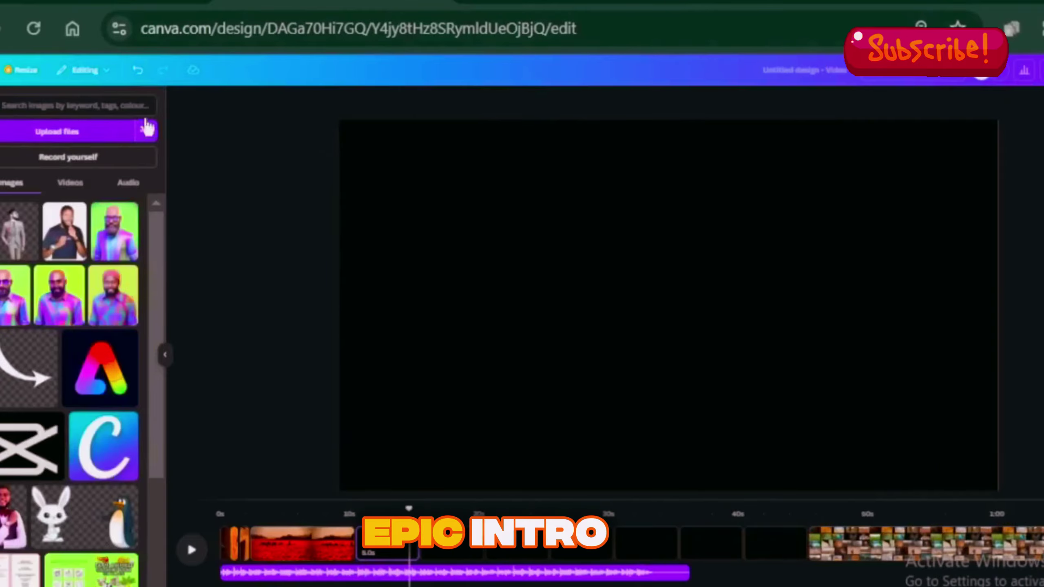
# Step: Add the uploaded mixkit-cool-impact-movie trailer sound near the start of the timeline and play the video from the beginning
pyautogui.click(119, 183)
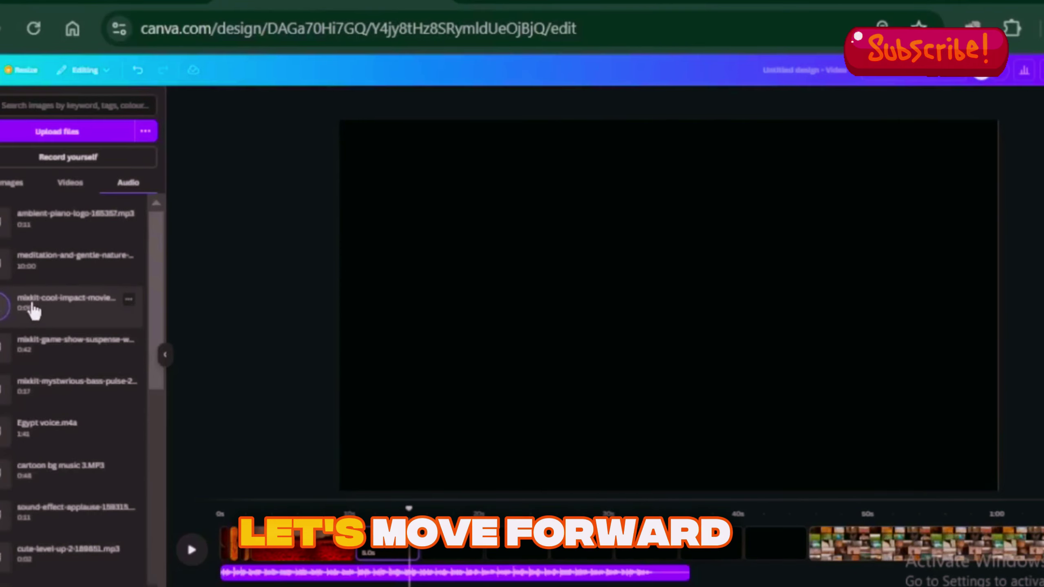
pyautogui.moveTo(35, 309); pyautogui.dragTo(937, 575)
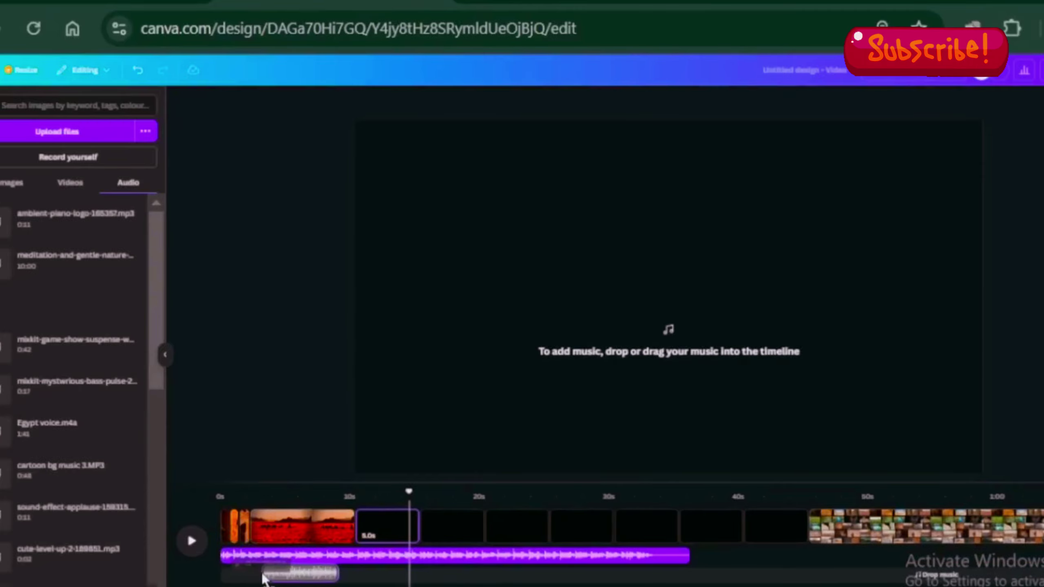
pyautogui.moveTo(263, 579); pyautogui.dragTo(265, 579)
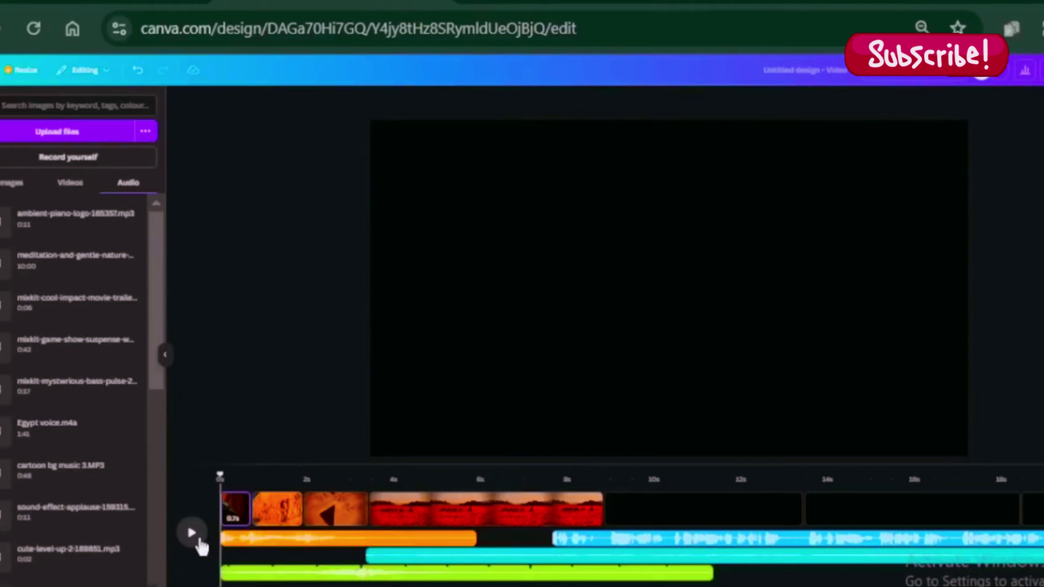
pyautogui.click(193, 534)
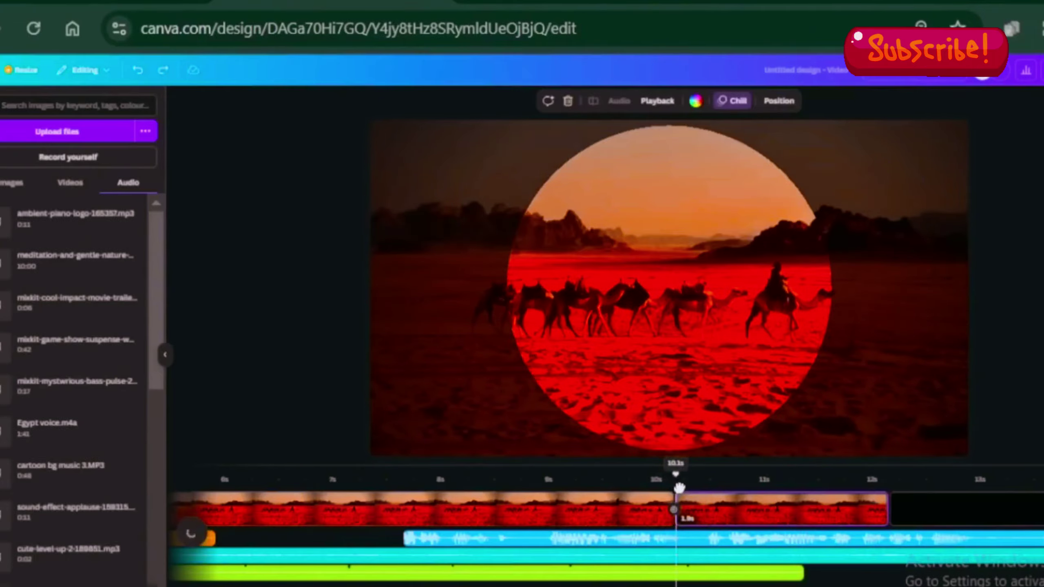
# Step: Shrink the camel clip on the short second camel page to a little over half the page width and centre it
pyautogui.moveTo(679, 488); pyautogui.dragTo(787, 478)
pyautogui.click(916, 164)
pyautogui.moveTo(966, 121); pyautogui.dragTo(785, 279)
pyautogui.moveTo(888, 401); pyautogui.dragTo(779, 342)
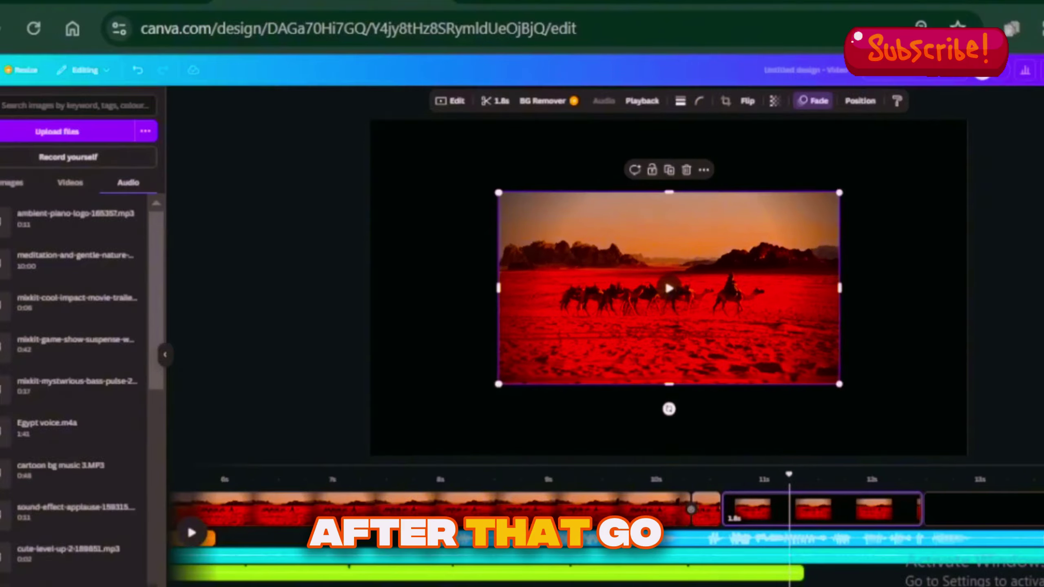
# Step: Search the elements for Frame, add a circular frame and place the camel clip inside it
pyautogui.click(37, 129)
pyautogui.click(28, 112)
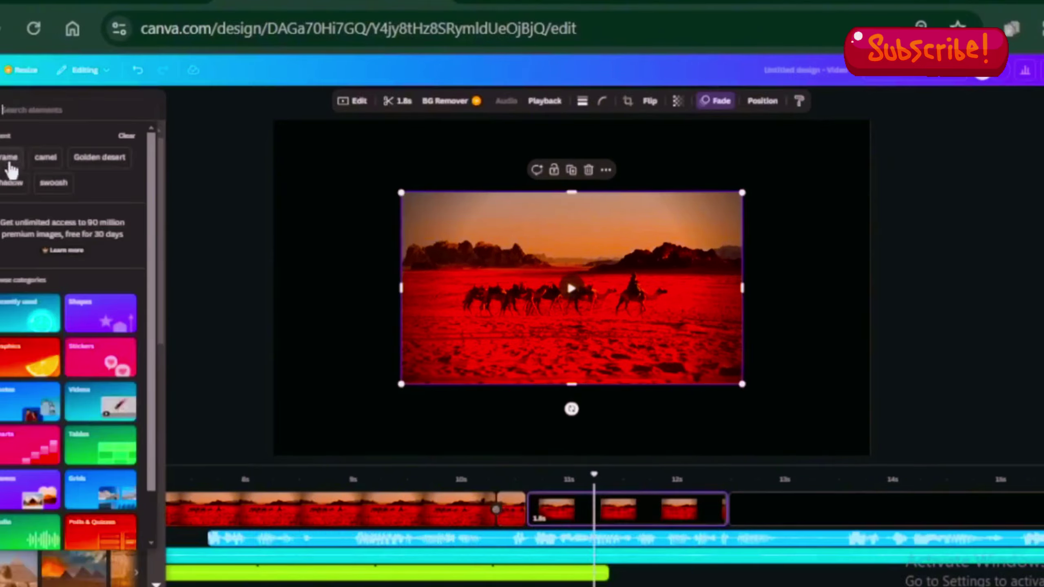
pyautogui.click(11, 164)
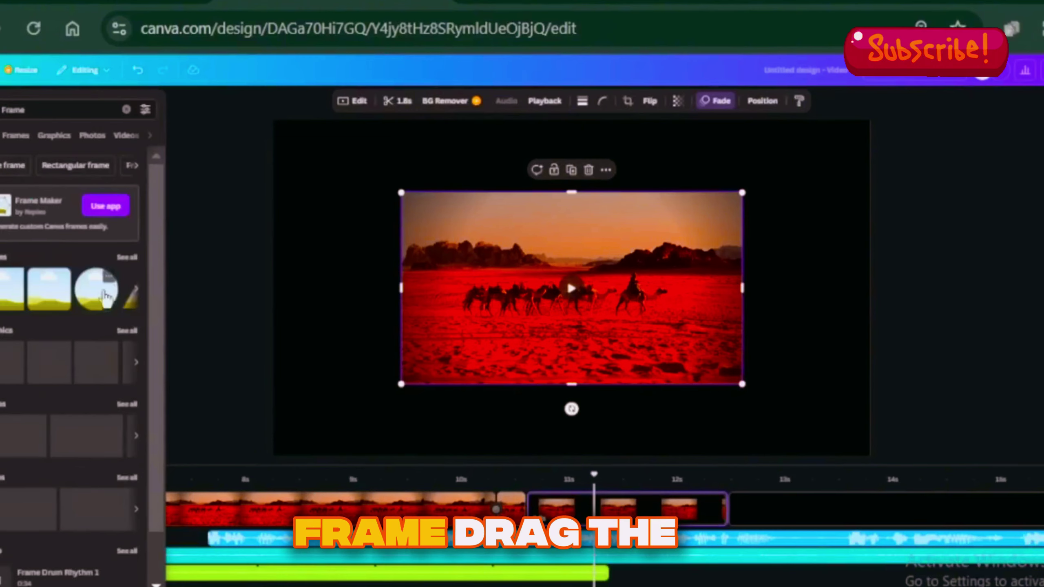
pyautogui.click(96, 296)
pyautogui.moveTo(531, 322); pyautogui.dragTo(734, 238)
pyautogui.click(535, 329)
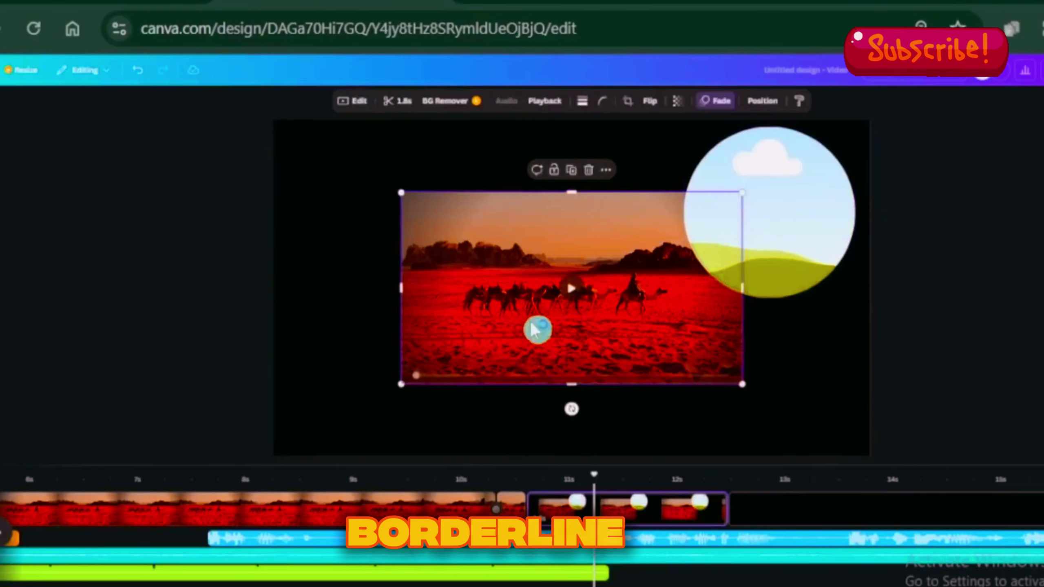
pyautogui.moveTo(536, 329); pyautogui.dragTo(584, 322)
# Step: Give the circular camel clip a solid border with a weight of about 8 and a gradient colour
pyautogui.click(602, 101)
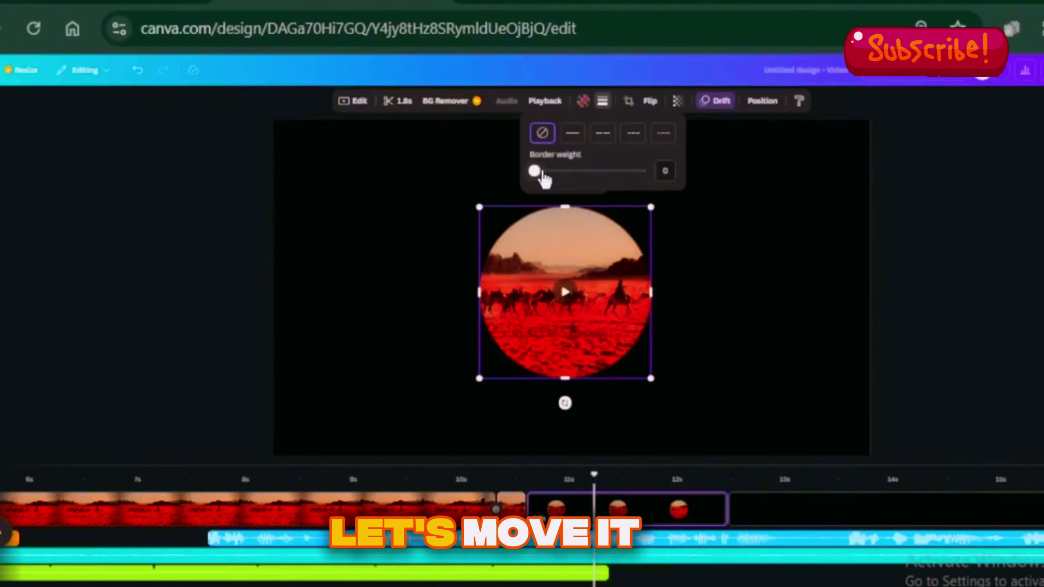
pyautogui.moveTo(540, 172); pyautogui.dragTo(544, 175)
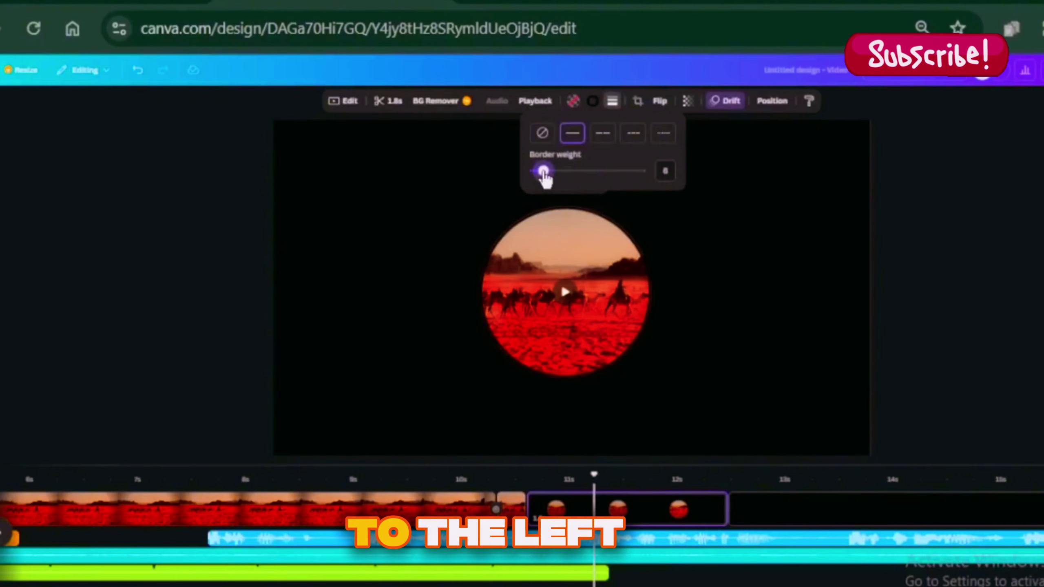
pyautogui.click(593, 108)
pyautogui.click(593, 103)
pyautogui.scroll(-2, 70, 452)
pyautogui.click(45, 546)
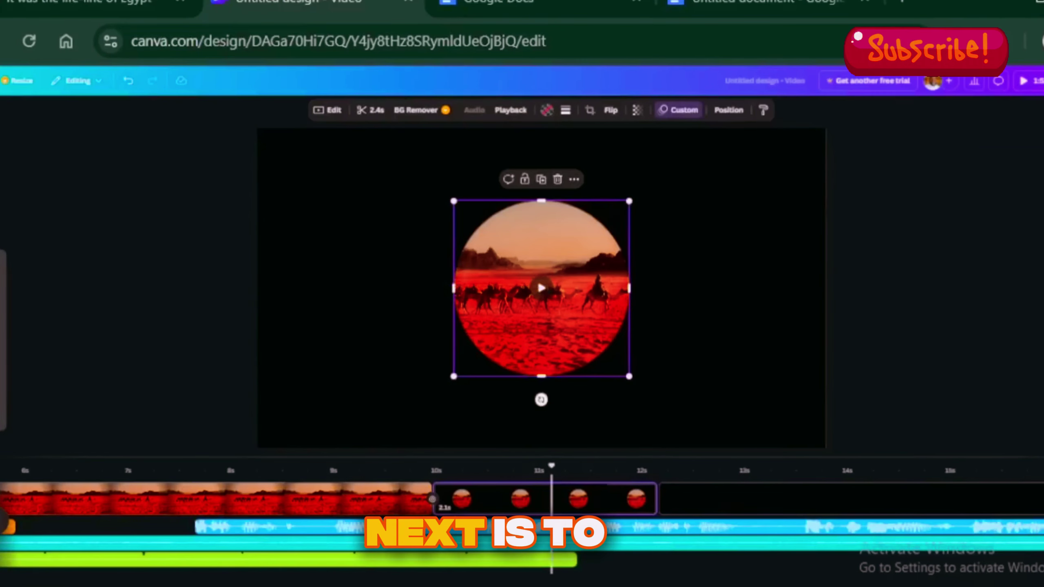
# Step: Draw a short horizontal marker line, recolour it with a pink-to-orange gradient and place it across the middle of the circular clip
pyautogui.click(8, 291)
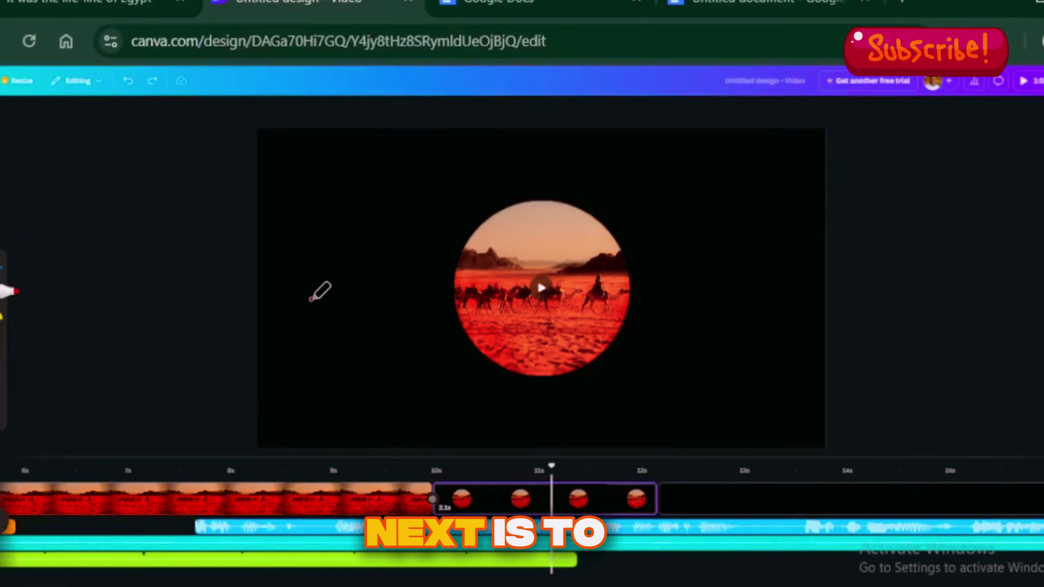
pyautogui.moveTo(311, 299); pyautogui.dragTo(404, 300)
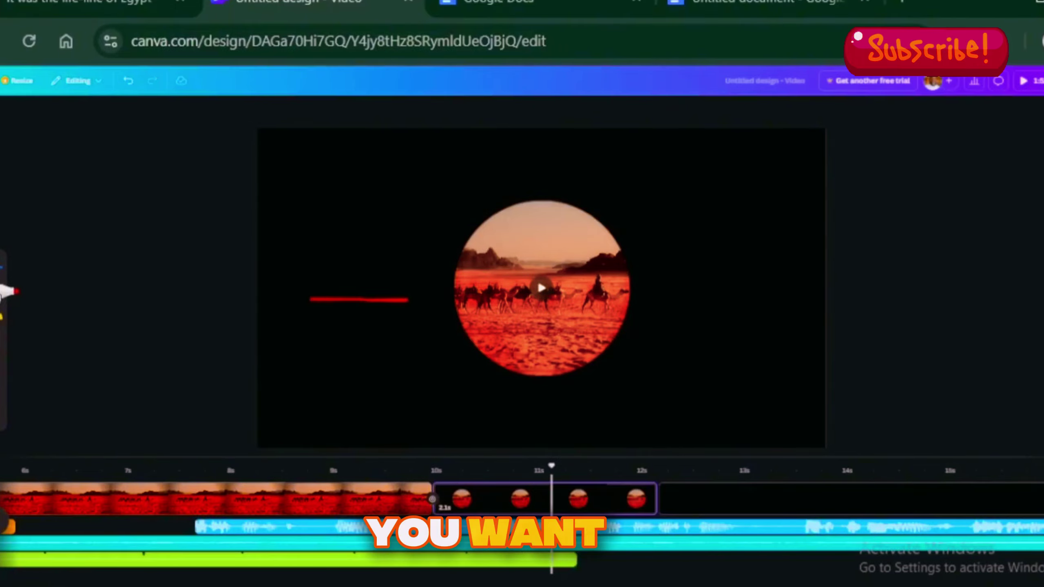
pyautogui.click(366, 300)
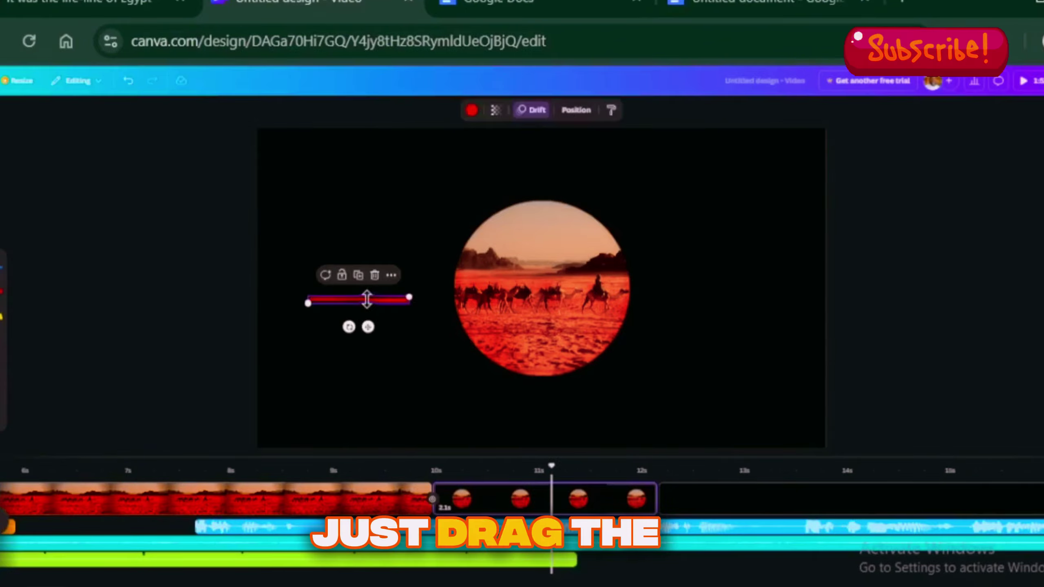
pyautogui.click(472, 110)
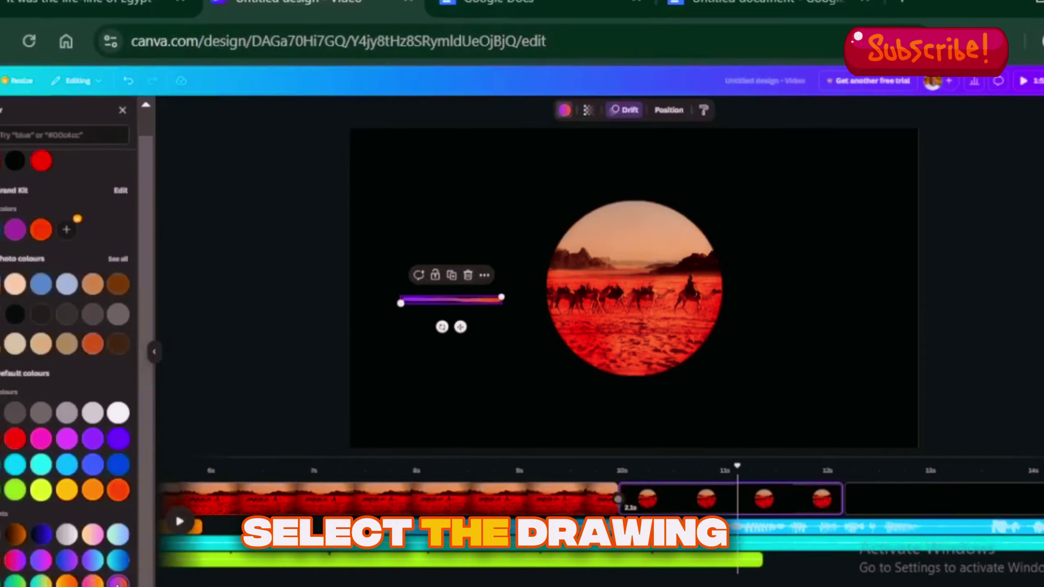
pyautogui.click(402, 314)
pyautogui.moveTo(456, 331); pyautogui.dragTo(643, 334)
# Step: Apply the Wipe animation to the gradient line and enlarge it so it reaches past the left side of the circle
pyautogui.click(623, 109)
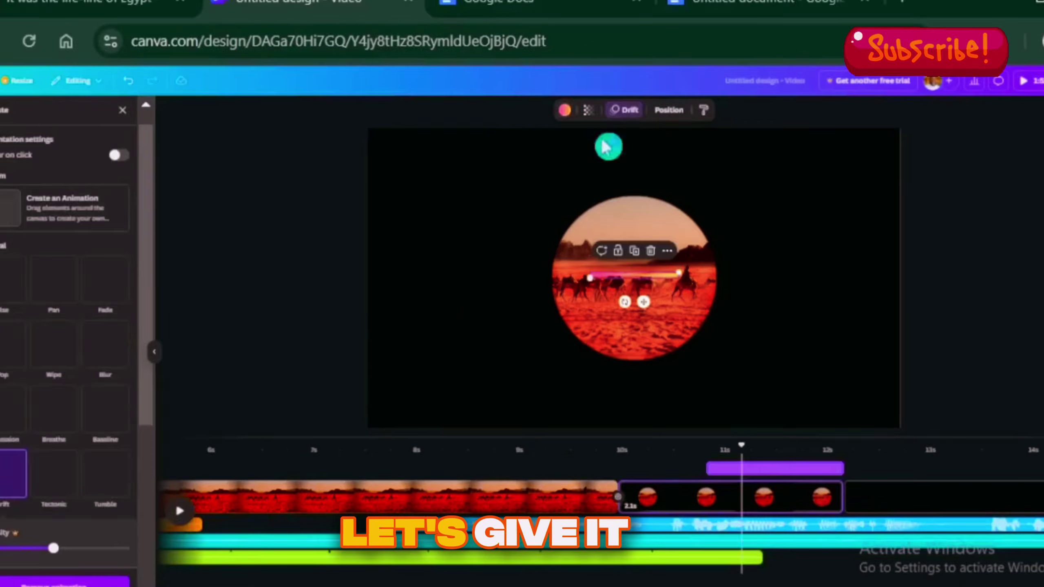
pyautogui.click(60, 353)
pyautogui.click(389, 378)
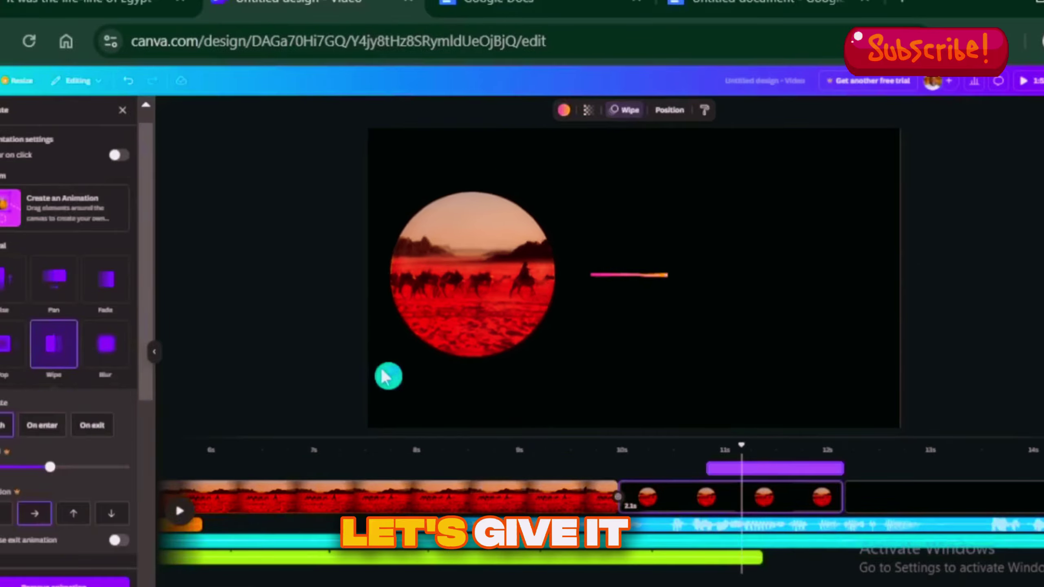
pyautogui.moveTo(588, 284); pyautogui.dragTo(502, 303)
# Step: Move the gradient line one layer down behind the circular camel clip and scrub through the page to check it
pyautogui.click(670, 111)
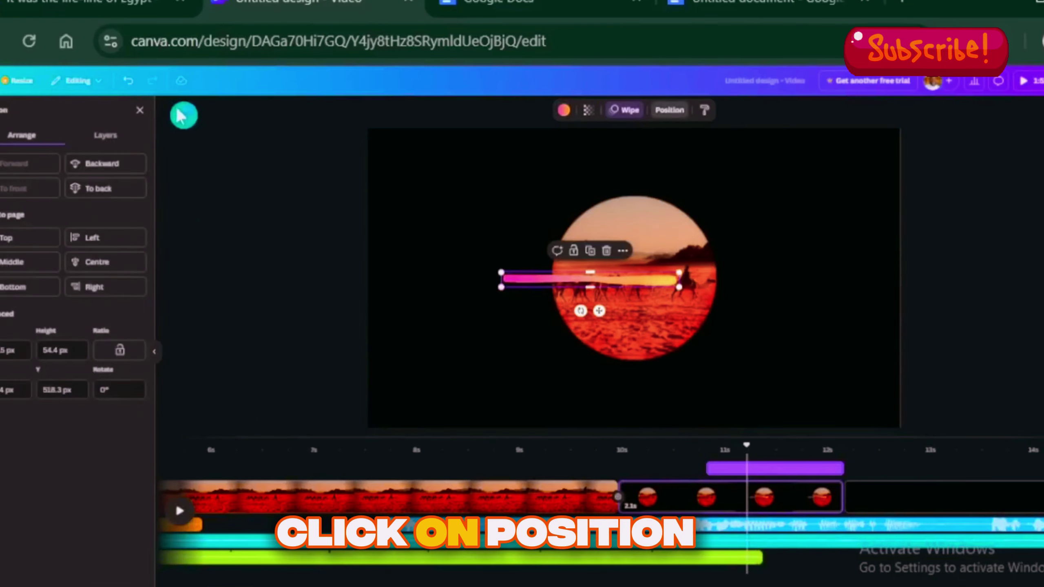
pyautogui.click(107, 135)
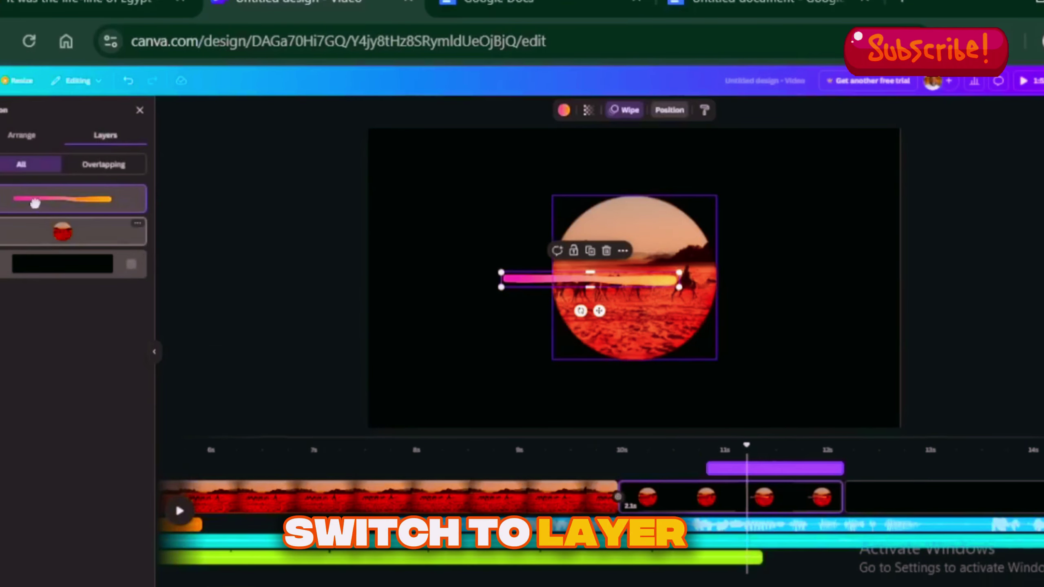
pyautogui.moveTo(35, 202); pyautogui.dragTo(35, 233)
pyautogui.click(567, 434)
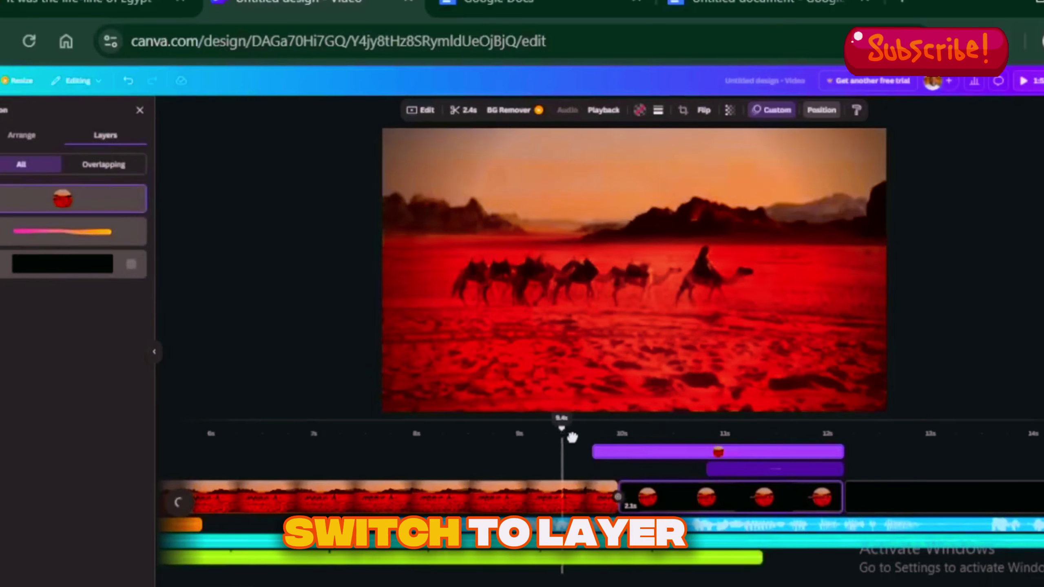
pyautogui.moveTo(572, 437); pyautogui.dragTo(757, 454)
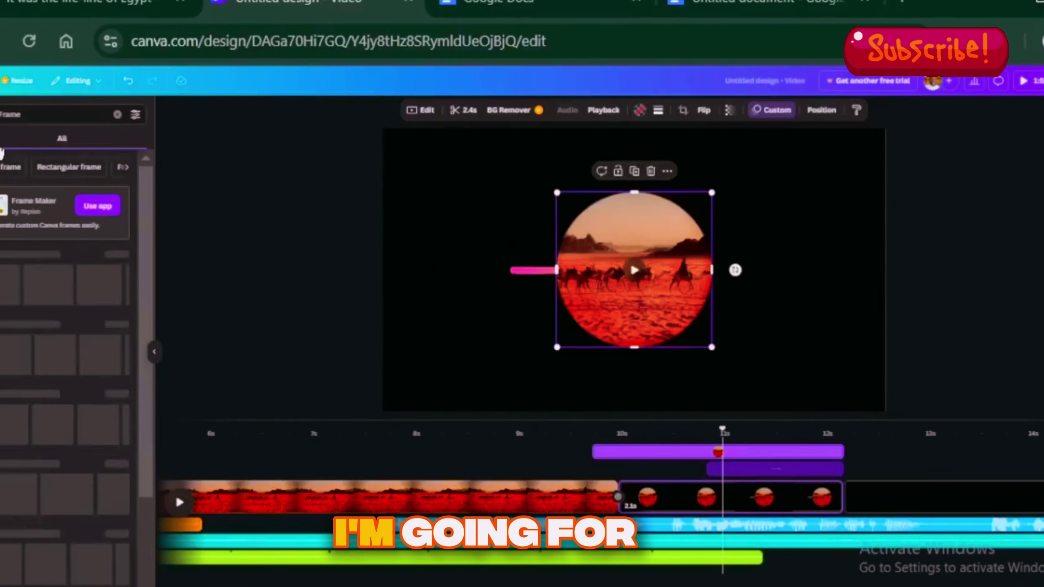
# Step: Fill a slanted rectangular frame beside the circle with the sunset shore clip and shorten the page to 4.2 seconds
pyautogui.click(116, 262)
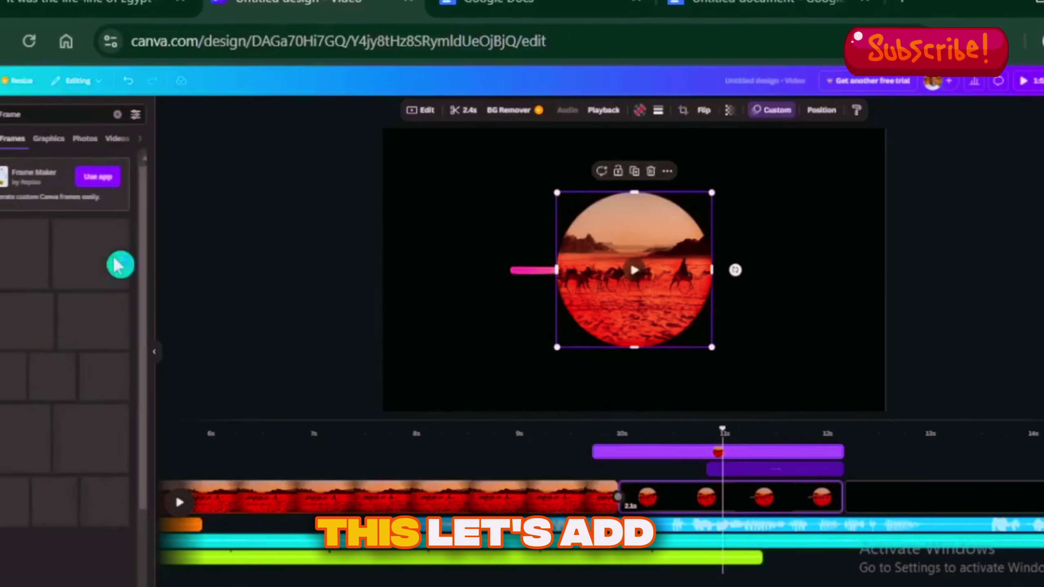
pyautogui.moveTo(122, 401); pyautogui.dragTo(756, 267)
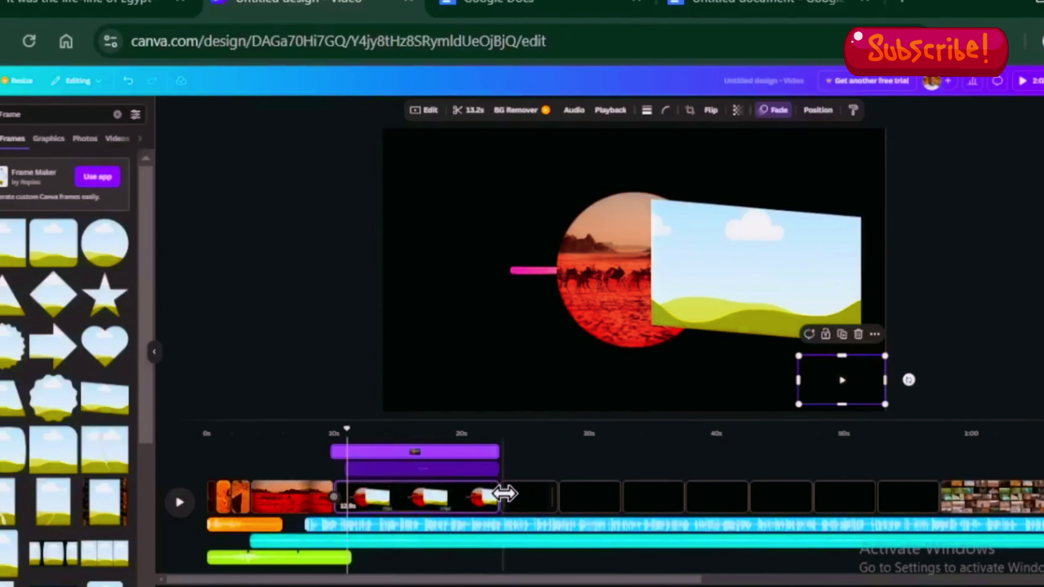
pyautogui.moveTo(493, 497); pyautogui.dragTo(386, 498)
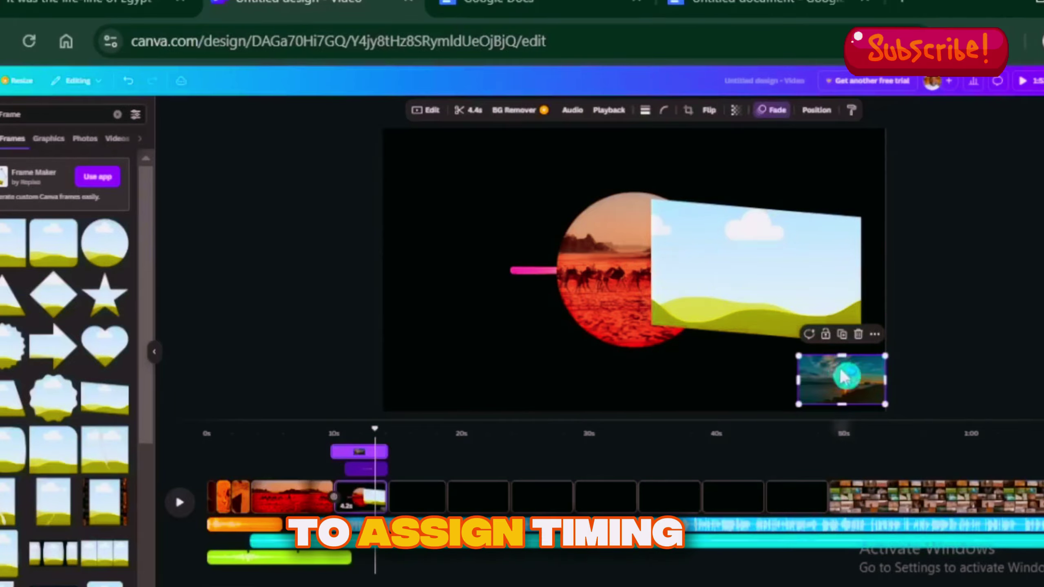
pyautogui.moveTo(845, 377); pyautogui.dragTo(756, 267)
# Step: Show the sunset clip's element timing, delay its start so it lasts 2.8 seconds, and open its animation options
pyautogui.rightClick(835, 253)
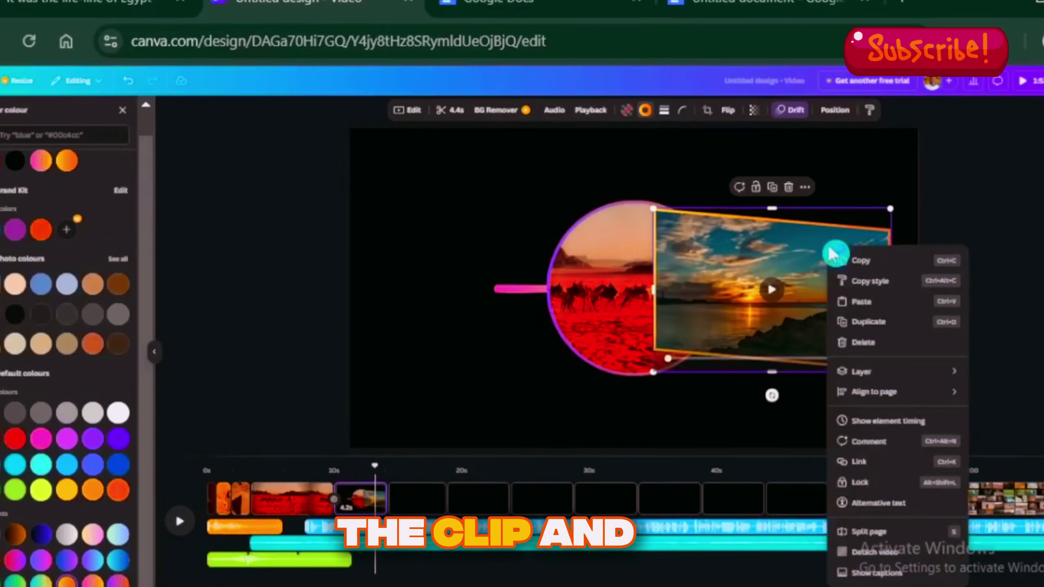
pyautogui.click(906, 421)
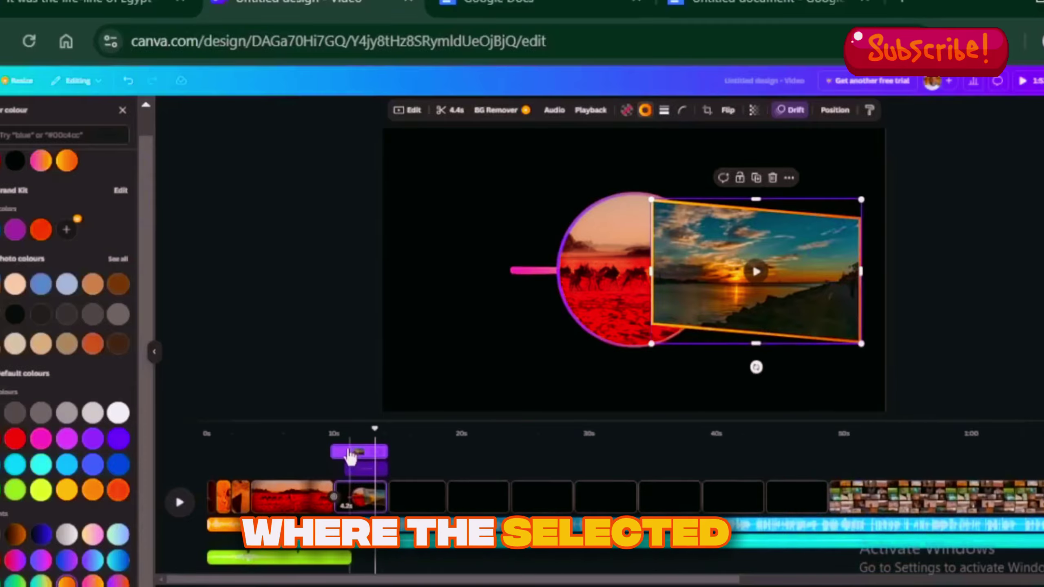
pyautogui.moveTo(335, 448); pyautogui.dragTo(355, 448)
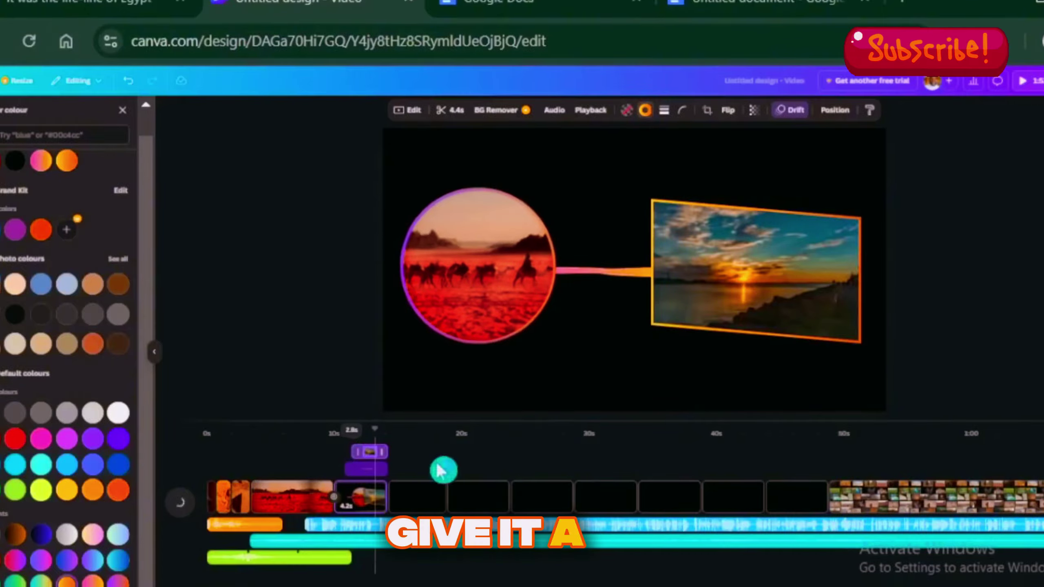
pyautogui.click(793, 111)
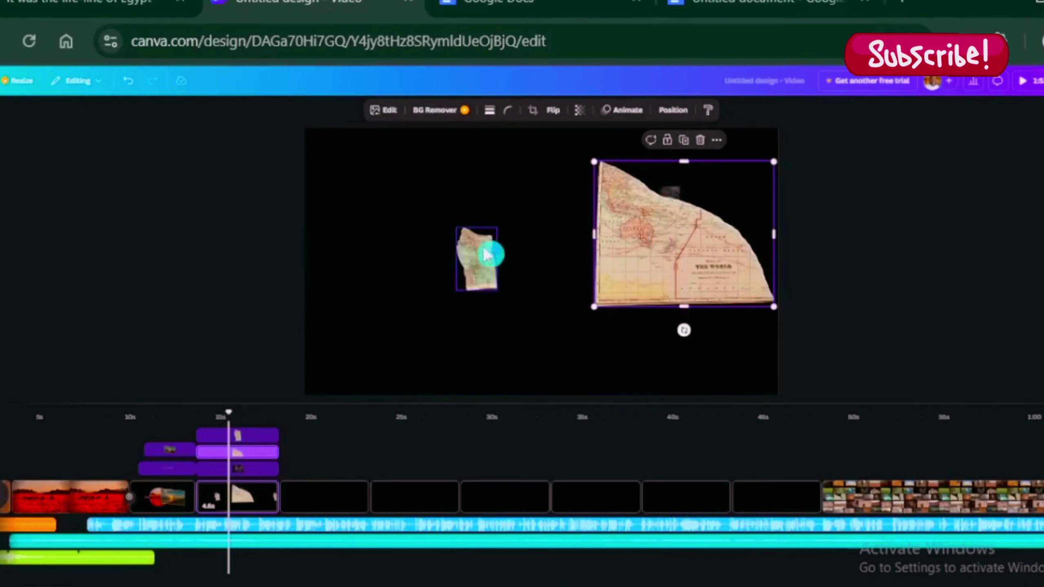
# Step: Move the torn map pieces aside, enlarge the dark Middle East map to fill the page and apply the Breathe animation
pyautogui.moveTo(490, 257); pyautogui.dragTo(719, 193)
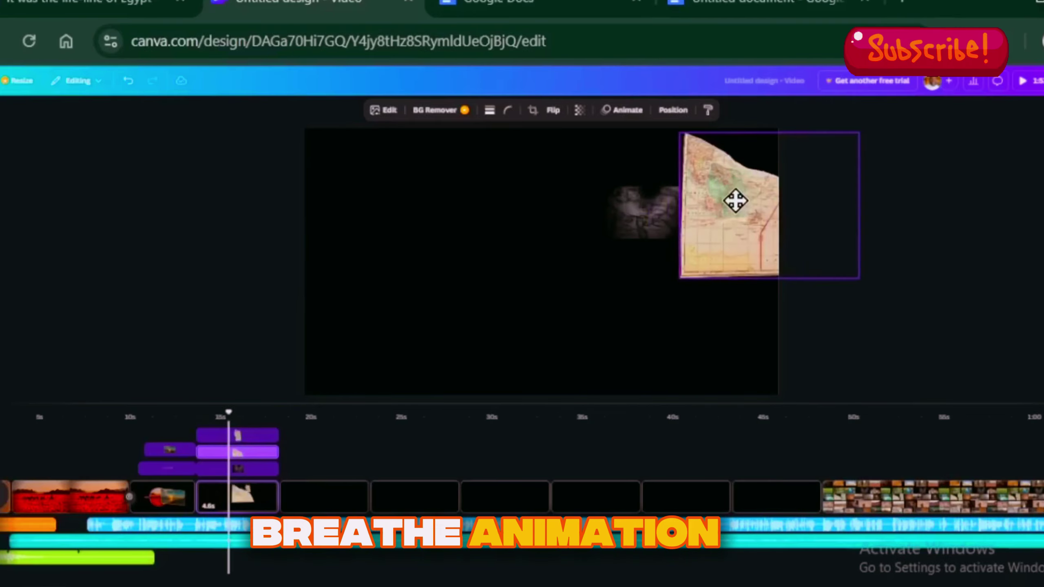
pyautogui.click(653, 222)
pyautogui.moveTo(653, 222); pyautogui.dragTo(784, 395)
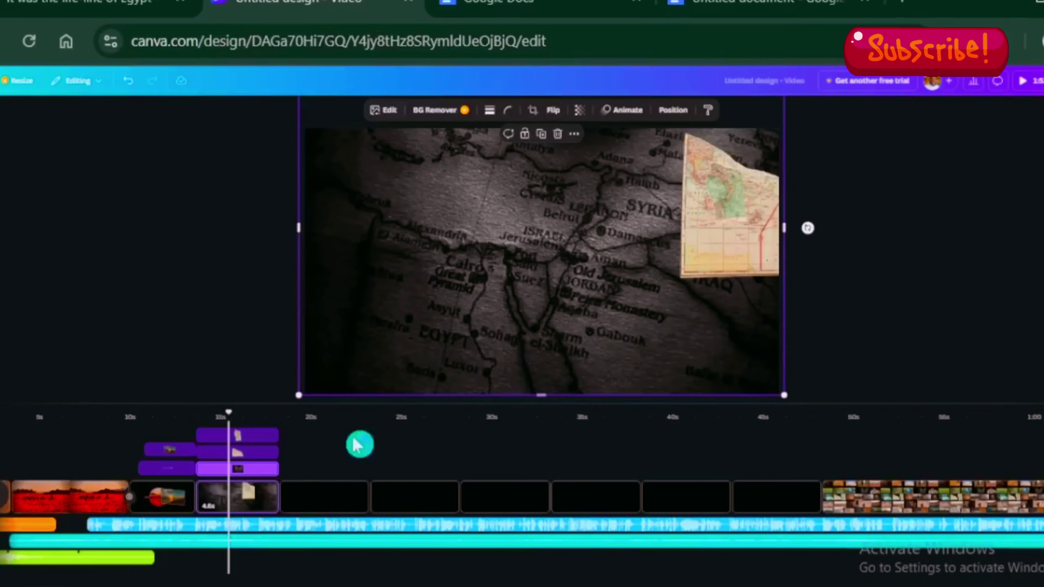
pyautogui.click(627, 110)
pyautogui.scroll(-5, 51, 377)
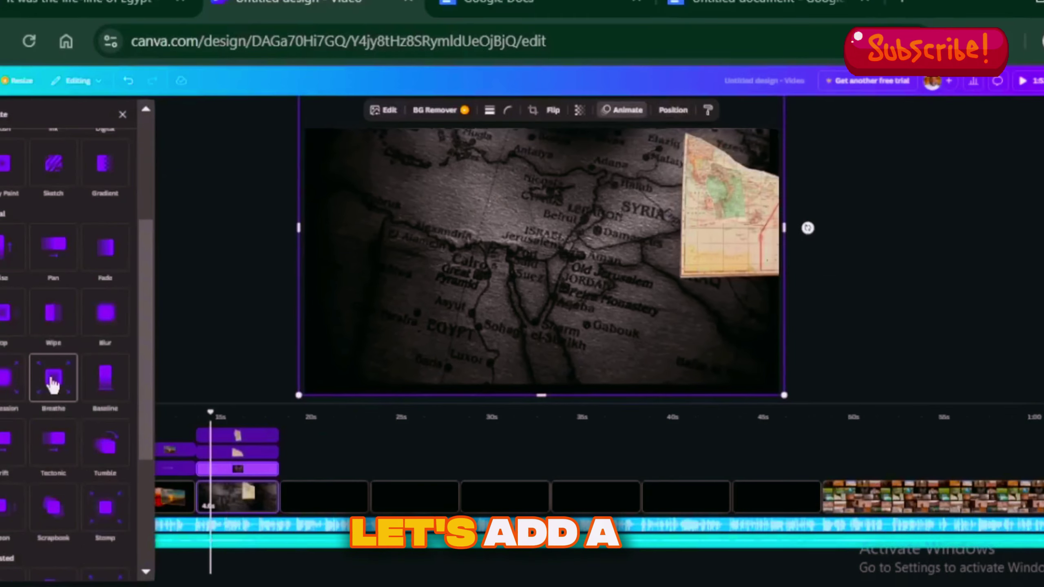
# Step: Enlarge and arrange the beige and green torn map pieces so together they cover the whole page over the dark map
pyautogui.click(736, 243)
pyautogui.moveTo(736, 242); pyautogui.dragTo(372, 246)
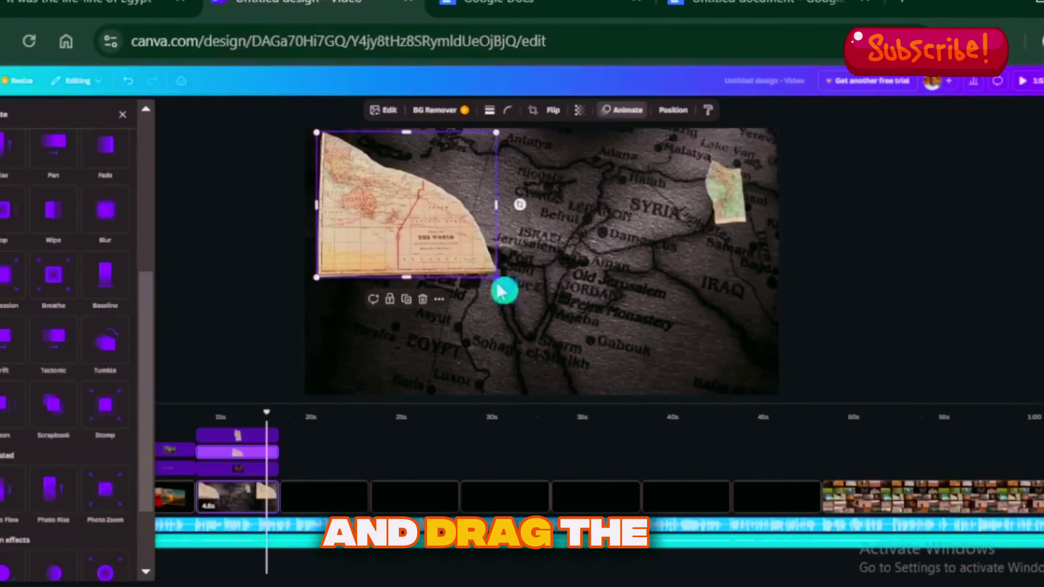
pyautogui.moveTo(497, 278); pyautogui.dragTo(760, 494)
pyautogui.moveTo(596, 341); pyautogui.dragTo(445, 239)
pyautogui.moveTo(727, 193); pyautogui.dragTo(514, 203)
pyautogui.moveTo(558, 273); pyautogui.dragTo(768, 349)
pyautogui.moveTo(676, 297); pyautogui.dragTo(661, 243)
pyautogui.moveTo(711, 365); pyautogui.dragTo(791, 534)
pyautogui.moveTo(744, 359); pyautogui.dragTo(638, 222)
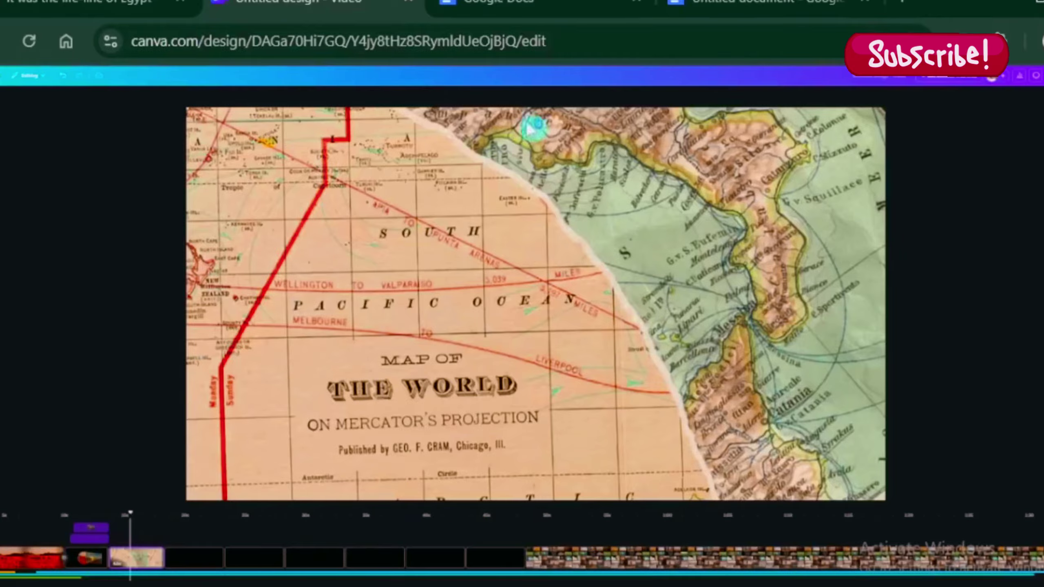
# Step: Create a custom motion animation that moves the beige world map piece off the page towards the lower left
pyautogui.click(424, 277)
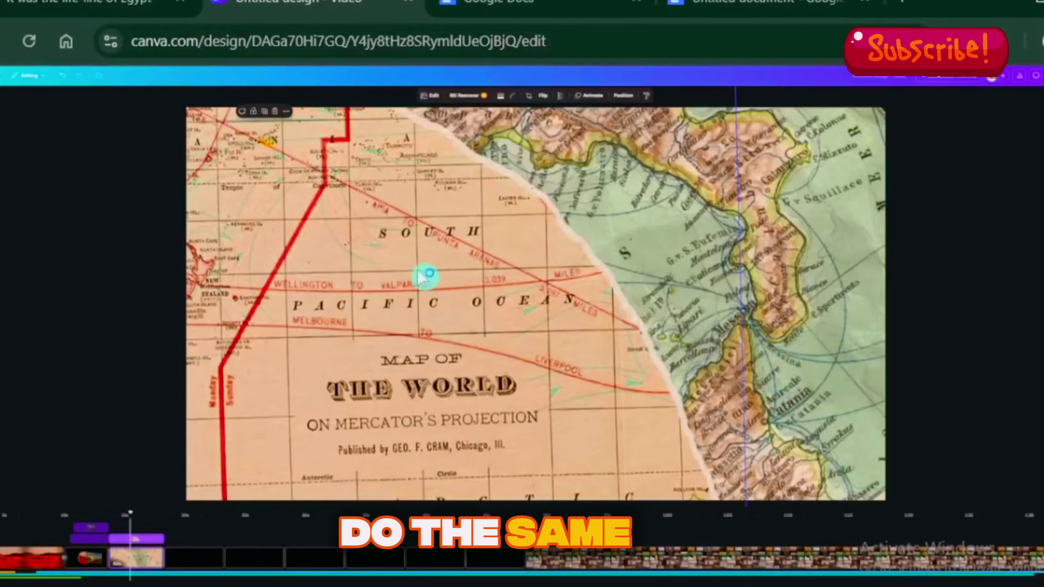
pyautogui.click(590, 96)
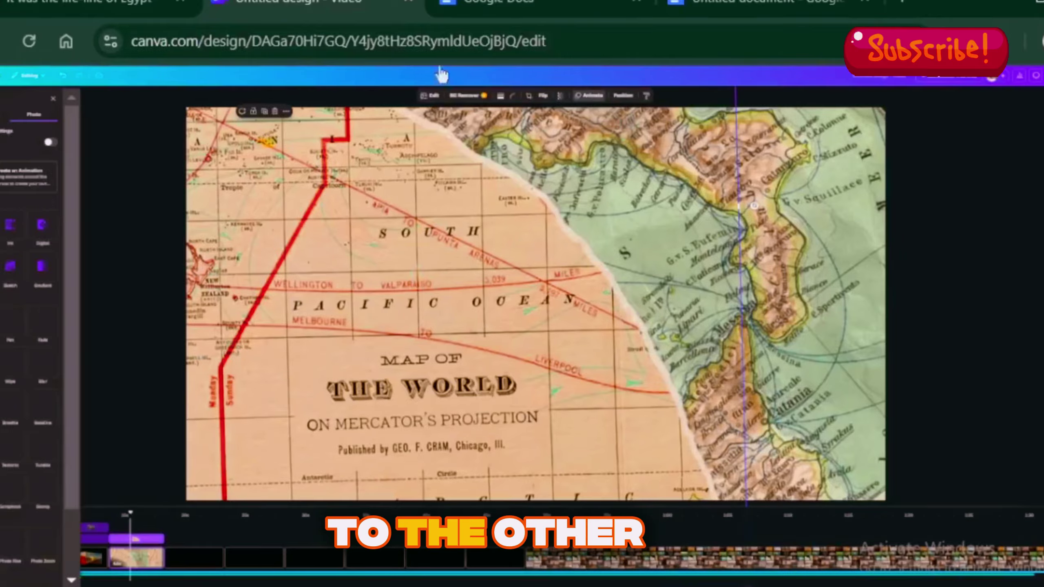
pyautogui.click(16, 187)
pyautogui.moveTo(538, 286)
pyautogui.mouseDown()
pyautogui.moveTo(426, 345)
pyautogui.moveTo(275, 453)
pyautogui.moveTo(133, 525)
pyautogui.mouseUp()
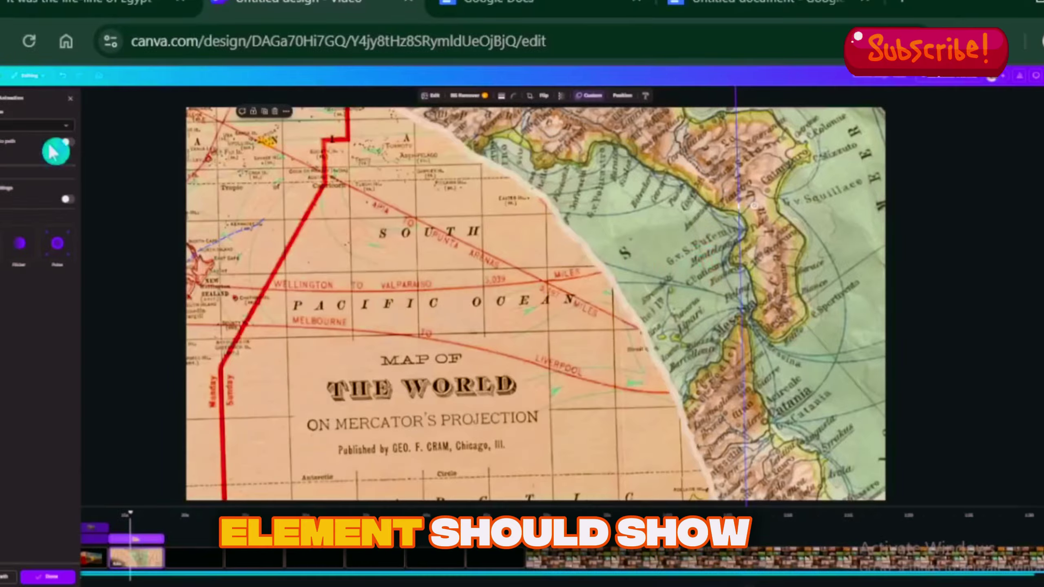
pyautogui.click(46, 128)
pyautogui.click(14, 172)
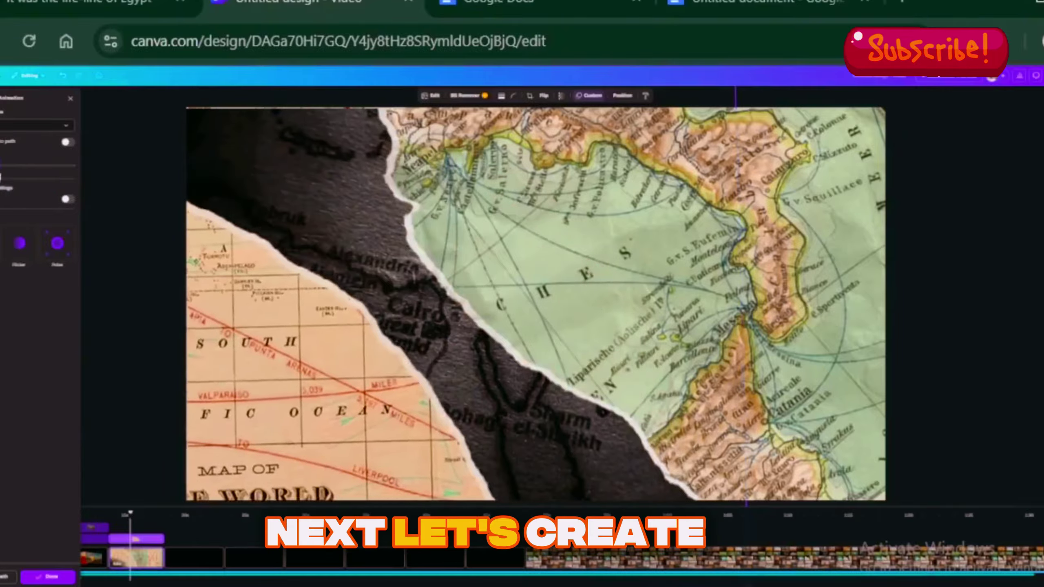
# Step: Create a custom motion animation that moves the green map piece off the page towards the upper right
pyautogui.moveTo(1, 166); pyautogui.dragTo(31, 166)
pyautogui.moveTo(658, 288)
pyautogui.mouseDown()
pyautogui.moveTo(834, 140)
pyautogui.moveTo(941, 96)
pyautogui.mouseUp()
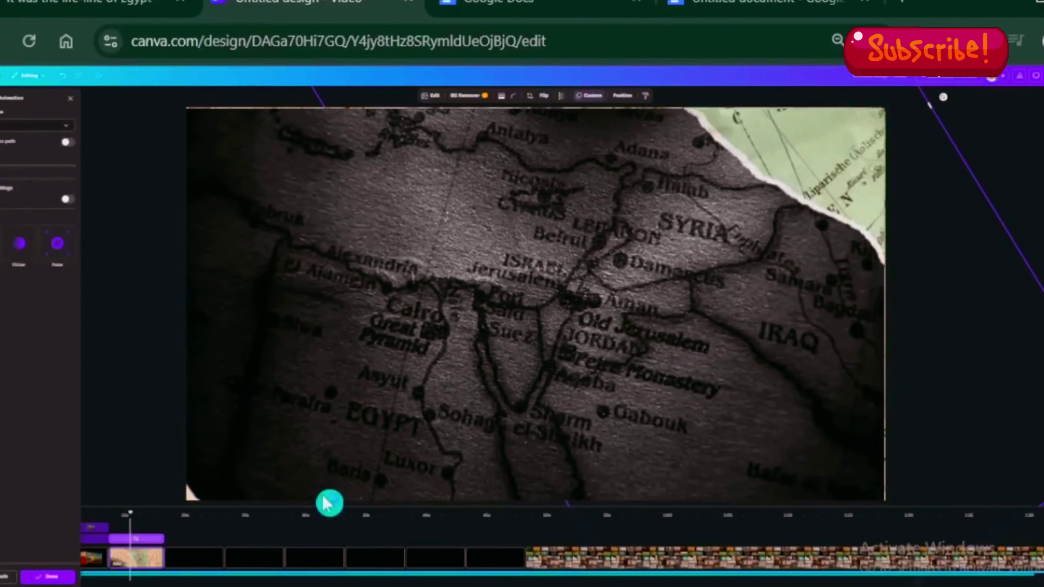
pyautogui.click(443, 265)
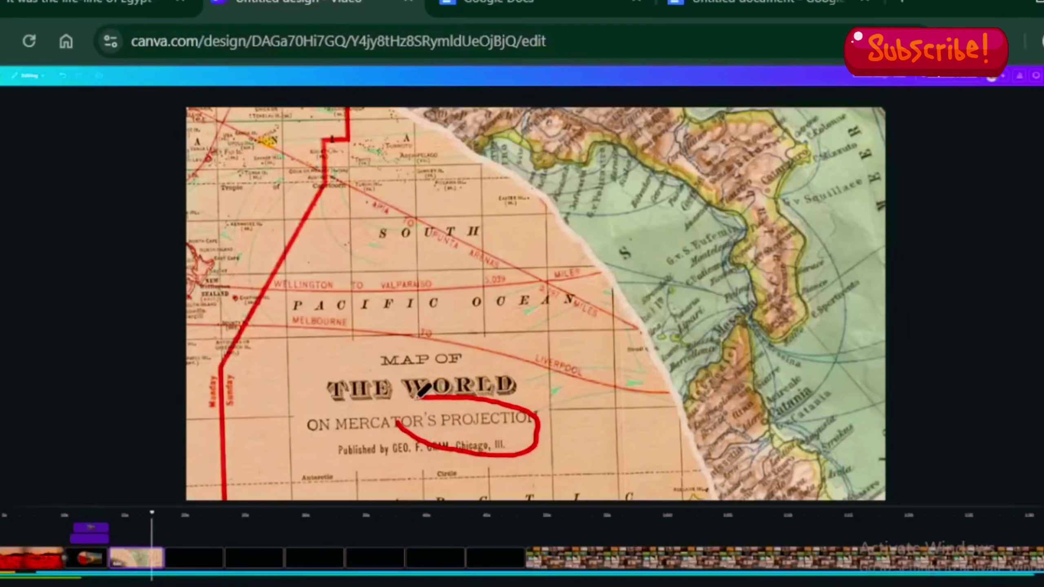
# Step: Draw a red freehand loop over the map's "ON MERCATOR'S PROJECTION" line and show its element timing
pyautogui.hotkey('ctrl', '+')
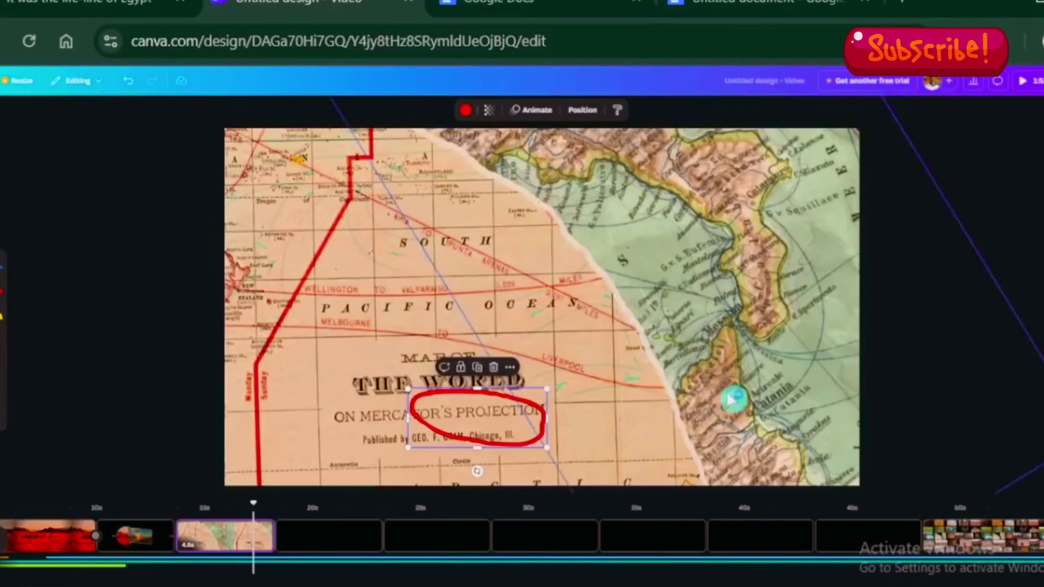
pyautogui.rightClick(484, 428)
pyautogui.click(530, 481)
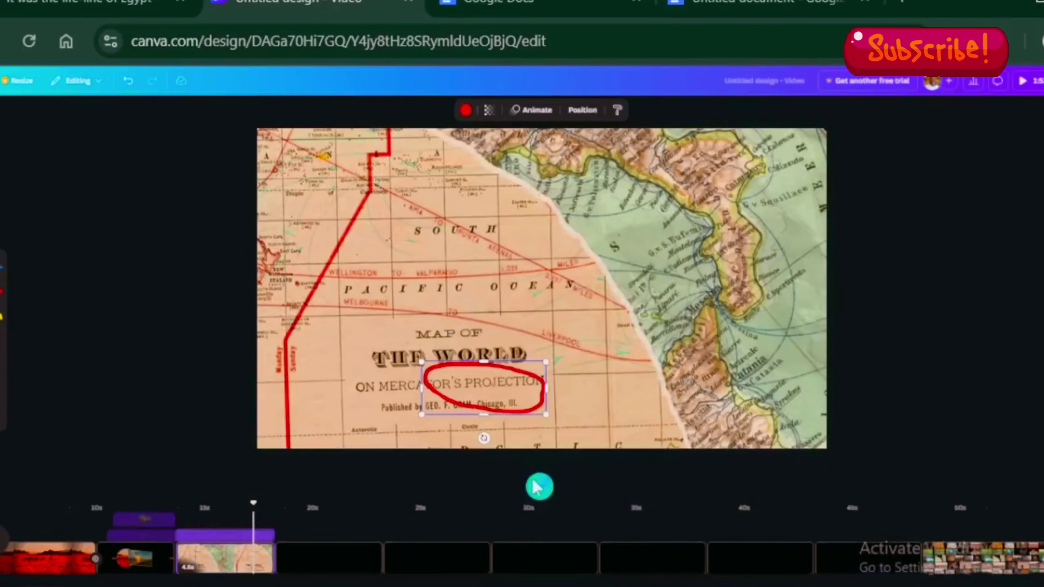
# Step: Delay the red loop's start on the timeline and move its layer behind both torn map pieces
pyautogui.moveTo(177, 504); pyautogui.dragTo(213, 508)
pyautogui.click(489, 399)
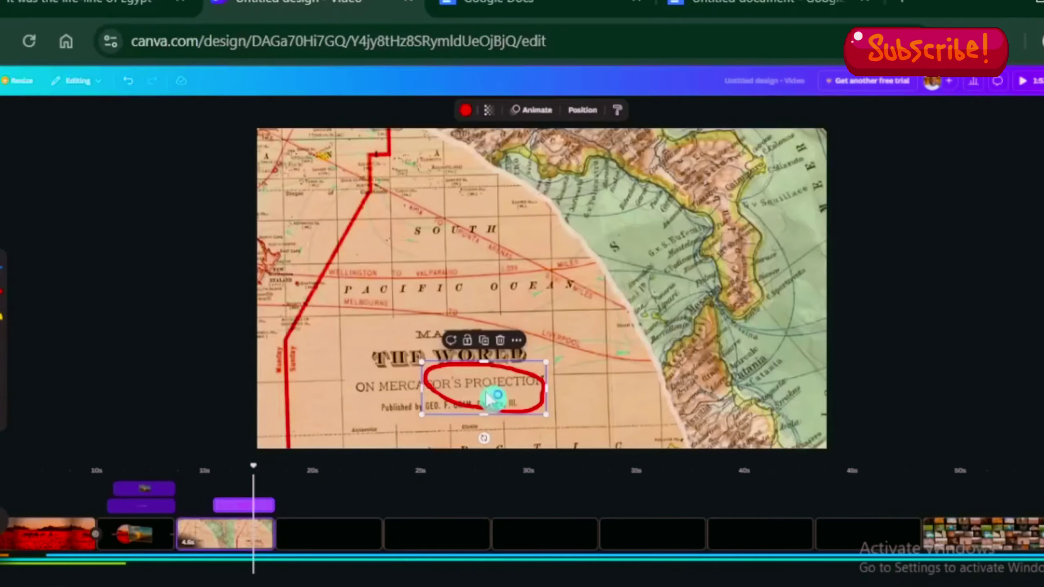
pyautogui.click(583, 110)
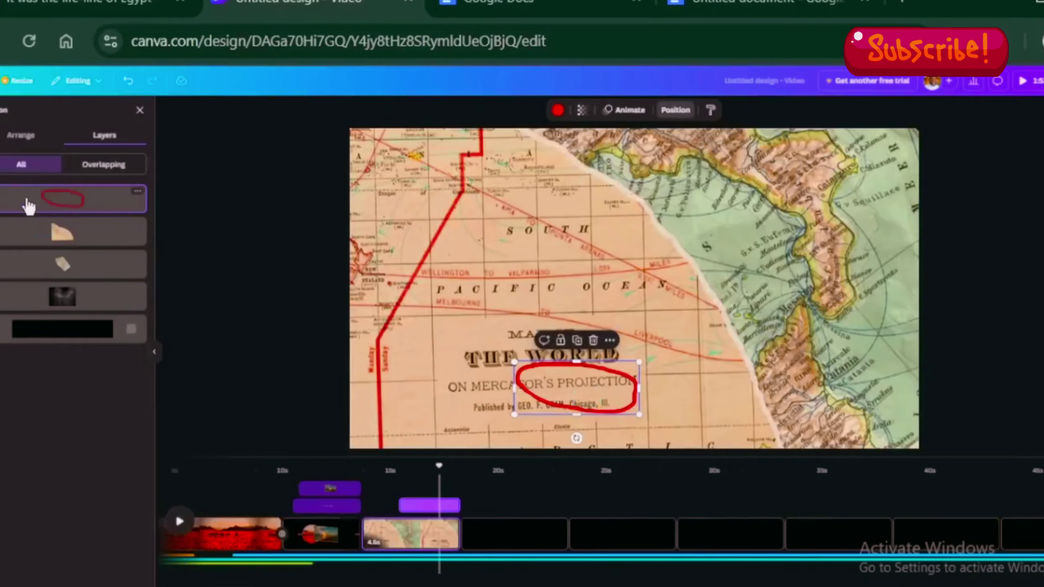
pyautogui.moveTo(29, 205); pyautogui.dragTo(33, 298)
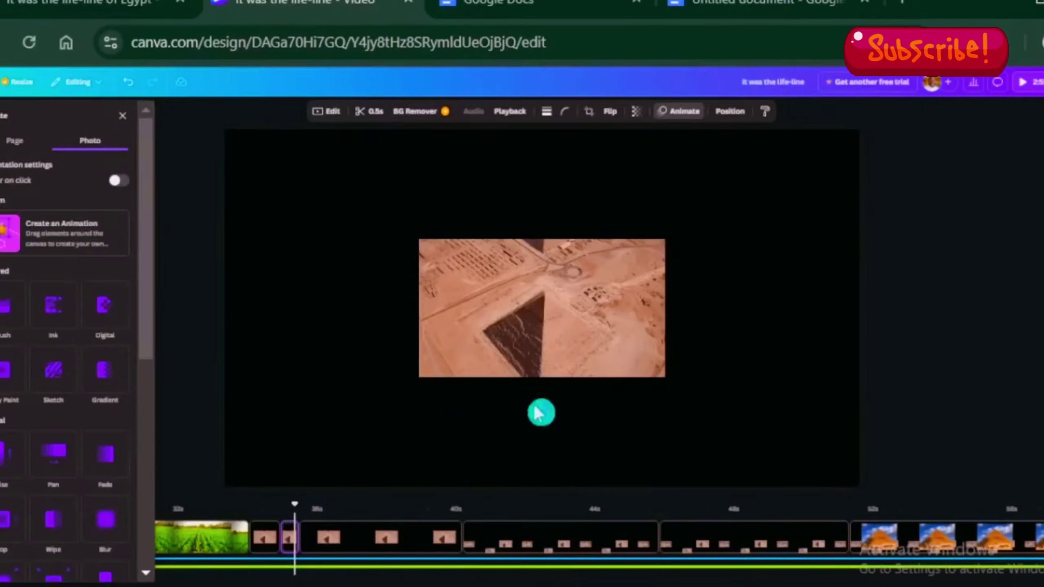
# Step: Draw a red rectangular outline by hand around the small aerial pyramid clip in the middle of the page
pyautogui.click(513, 426)
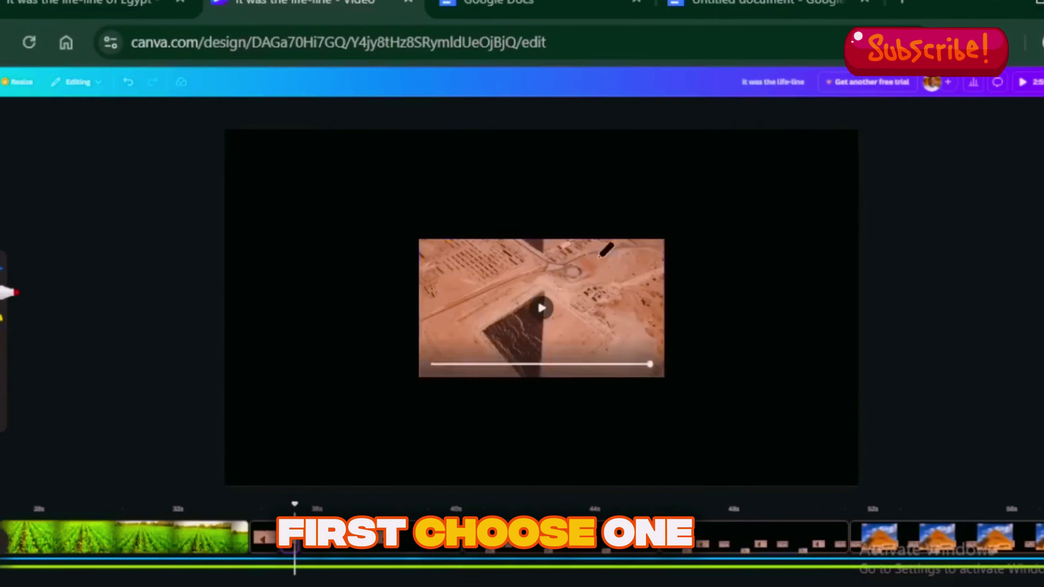
pyautogui.moveTo(608, 237)
pyautogui.mouseDown()
pyautogui.moveTo(665, 273)
pyautogui.moveTo(668, 377)
pyautogui.moveTo(657, 386)
pyautogui.moveTo(584, 386)
pyautogui.mouseUp()
pyautogui.moveTo(415, 386); pyautogui.dragTo(416, 298)
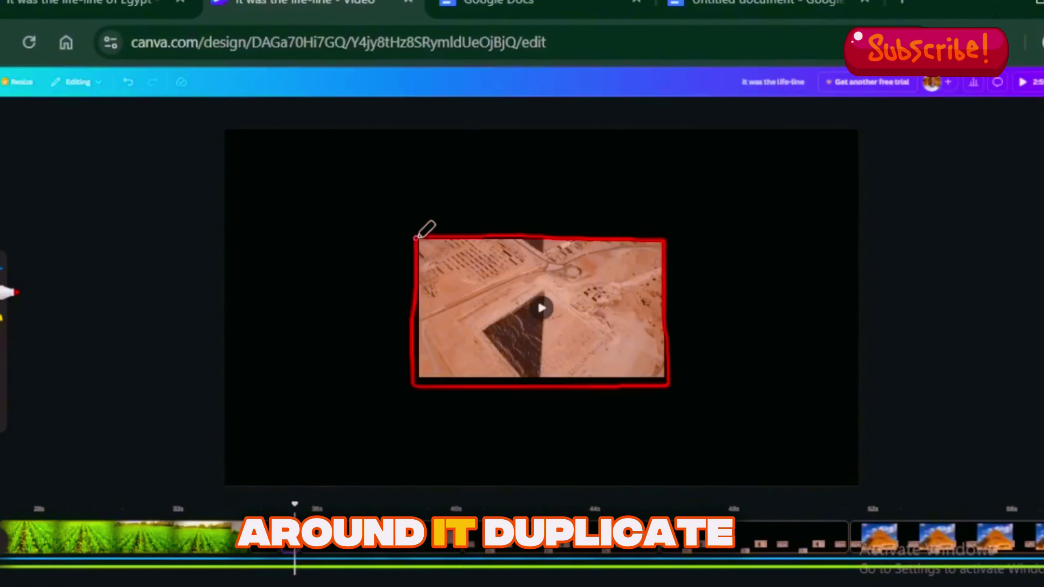
pyautogui.press('Escape')
# Step: Duplicate the red outline and position four of them in a two-by-two grid on the page
pyautogui.moveTo(609, 240)
pyautogui.mouseDown()
pyautogui.moveTo(452, 243)
pyautogui.moveTo(442, 169)
pyautogui.mouseUp()
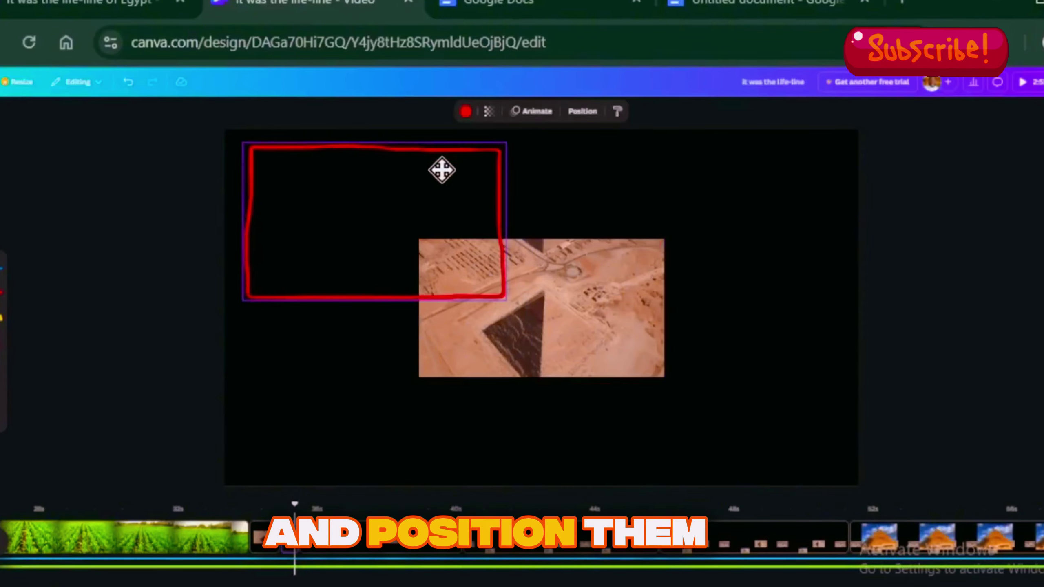
pyautogui.moveTo(396, 244); pyautogui.dragTo(692, 219)
pyautogui.moveTo(687, 375); pyautogui.dragTo(329, 366)
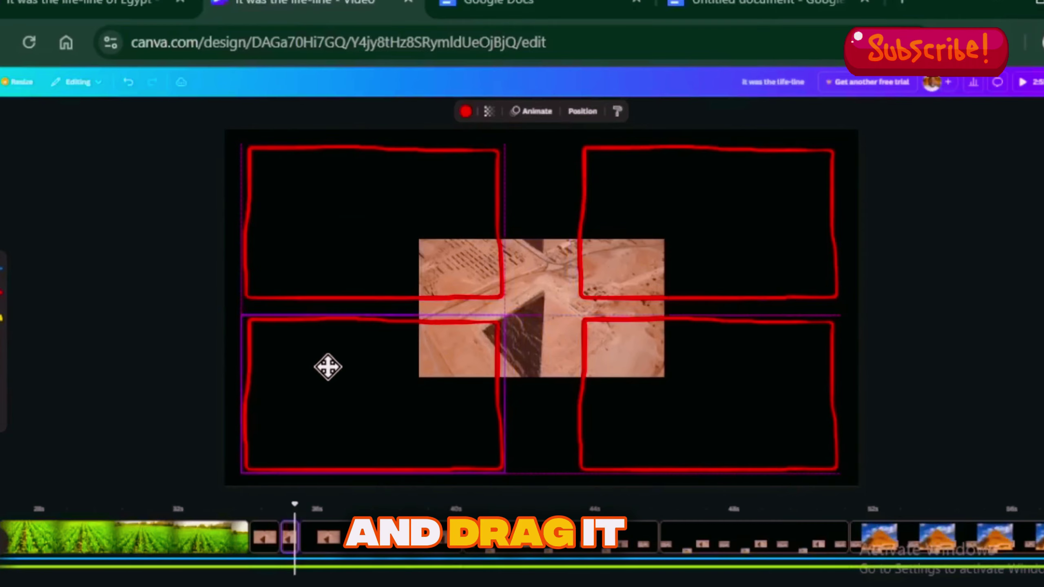
# Step: Bring the aerial pyramid clip in front of the red outlines and place it inside the lower-right outline
pyautogui.click(540, 299)
pyautogui.click(738, 111)
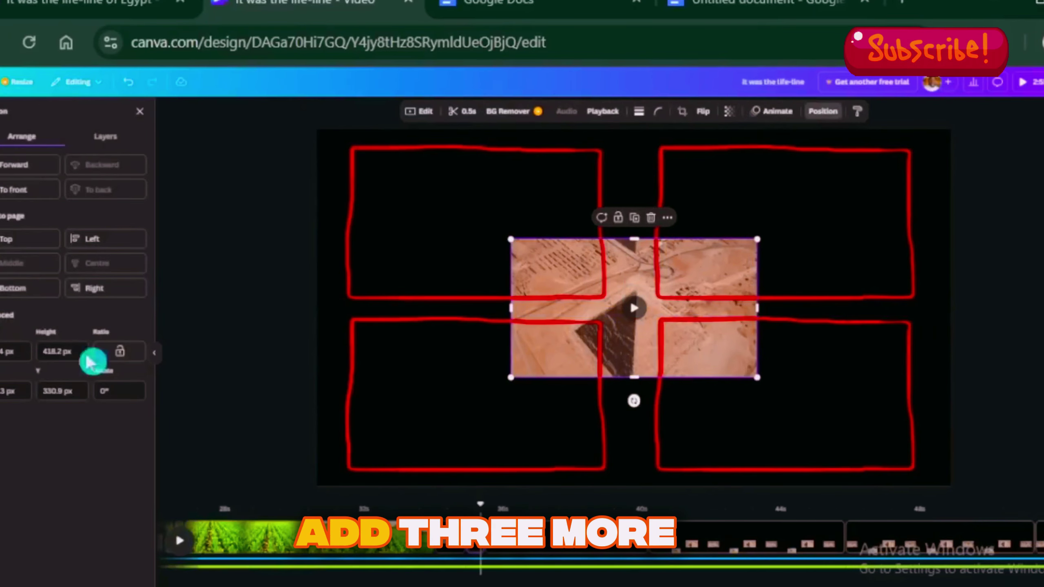
pyautogui.click(105, 138)
pyautogui.moveTo(5, 345); pyautogui.dragTo(25, 200)
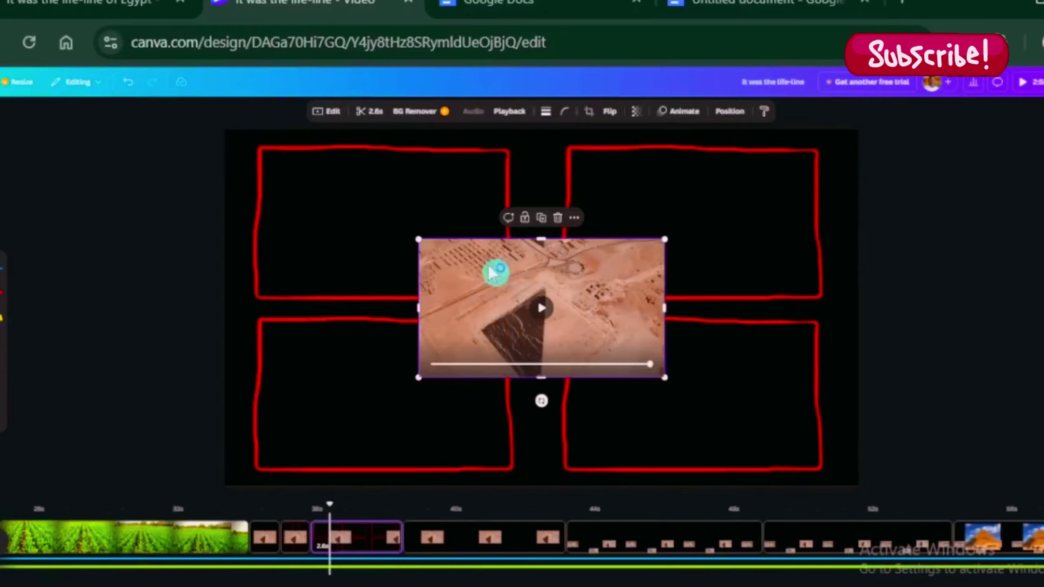
pyautogui.moveTo(492, 272); pyautogui.dragTo(643, 355)
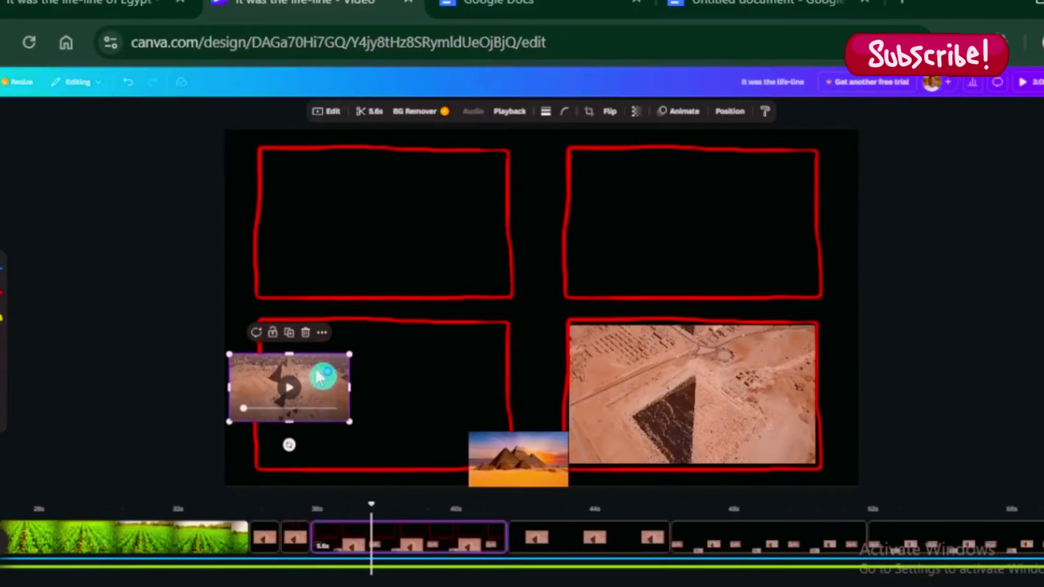
# Step: Stack the second aerial clip and the sunset pyramids photo in the lower-right outline, resized to cover the first clip
pyautogui.moveTo(321, 377); pyautogui.dragTo(672, 345)
pyautogui.moveTo(816, 464); pyautogui.dragTo(778, 483)
pyautogui.moveTo(518, 458); pyautogui.dragTo(627, 397)
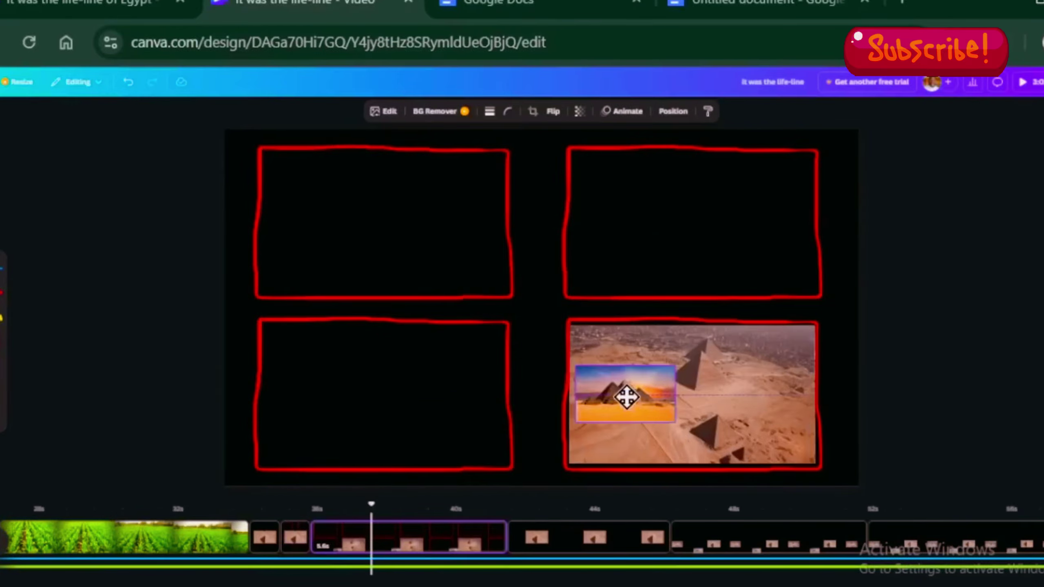
pyautogui.moveTo(620, 354); pyautogui.dragTo(622, 355)
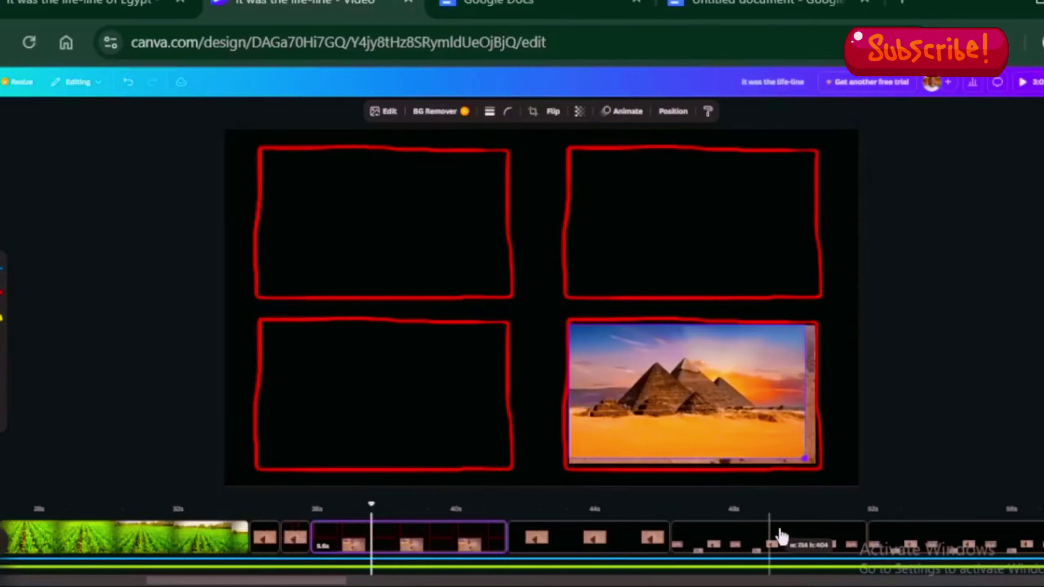
# Step: Create a custom animation that moves the blue-sky pyramid photo out of the lower-right outline towards the left side of the grid
pyautogui.click(783, 226)
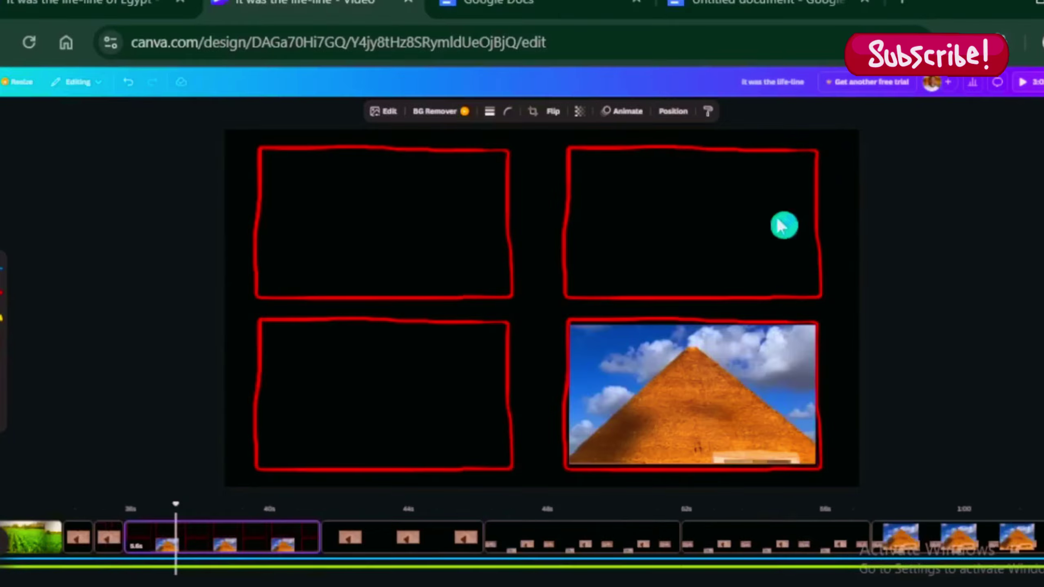
pyautogui.click(634, 110)
pyautogui.click(58, 234)
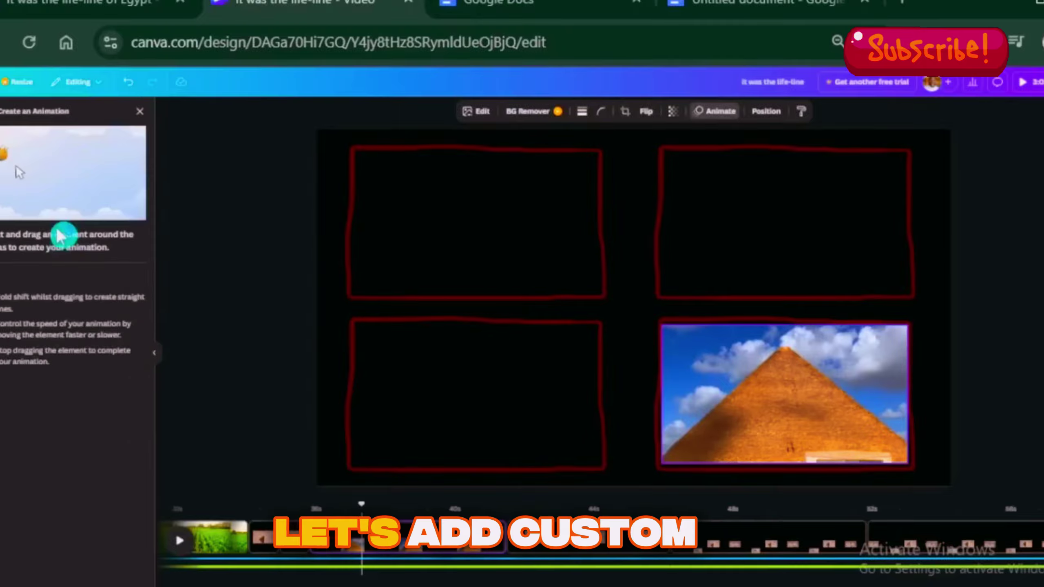
pyautogui.moveTo(799, 410)
pyautogui.mouseDown()
pyautogui.moveTo(609, 327)
pyautogui.moveTo(478, 234)
pyautogui.moveTo(727, 408)
pyautogui.moveTo(477, 393)
pyautogui.mouseUp()
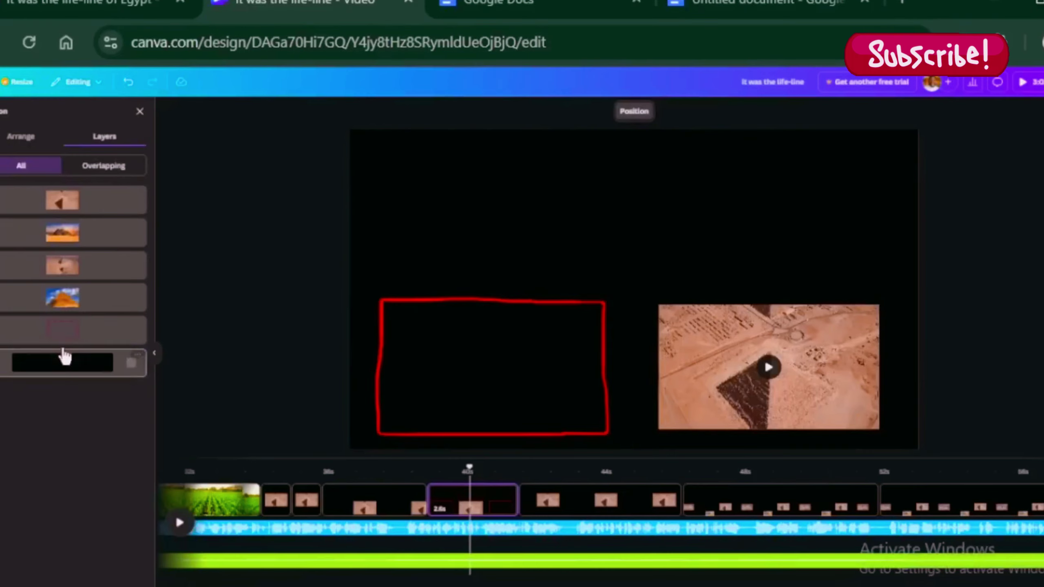
# Step: Delete the remaining red outline and enlarge the aerial pyramid clip from its grid cell to fill the whole page
pyautogui.press('Delete')
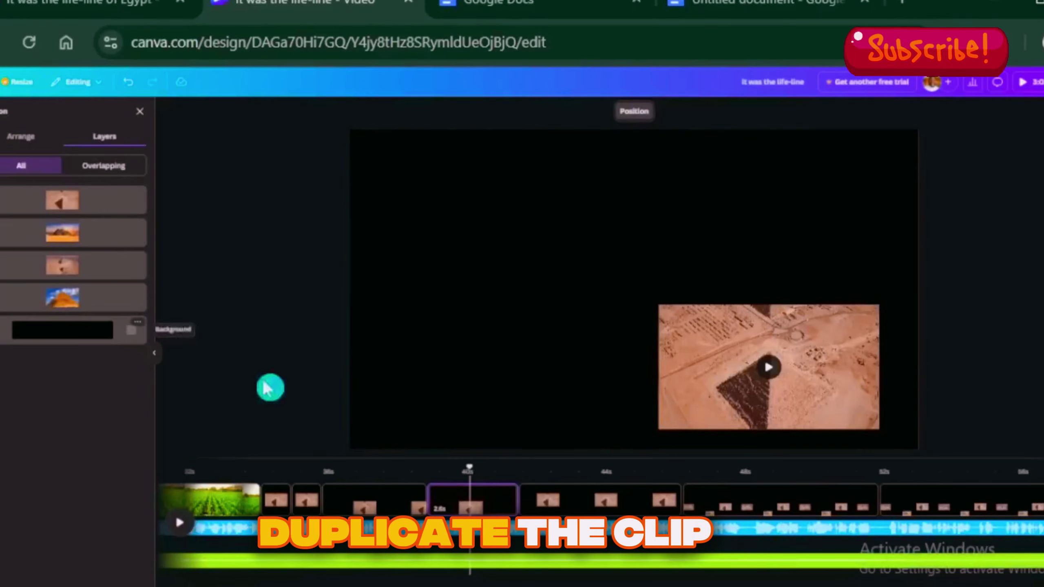
pyautogui.click(424, 469)
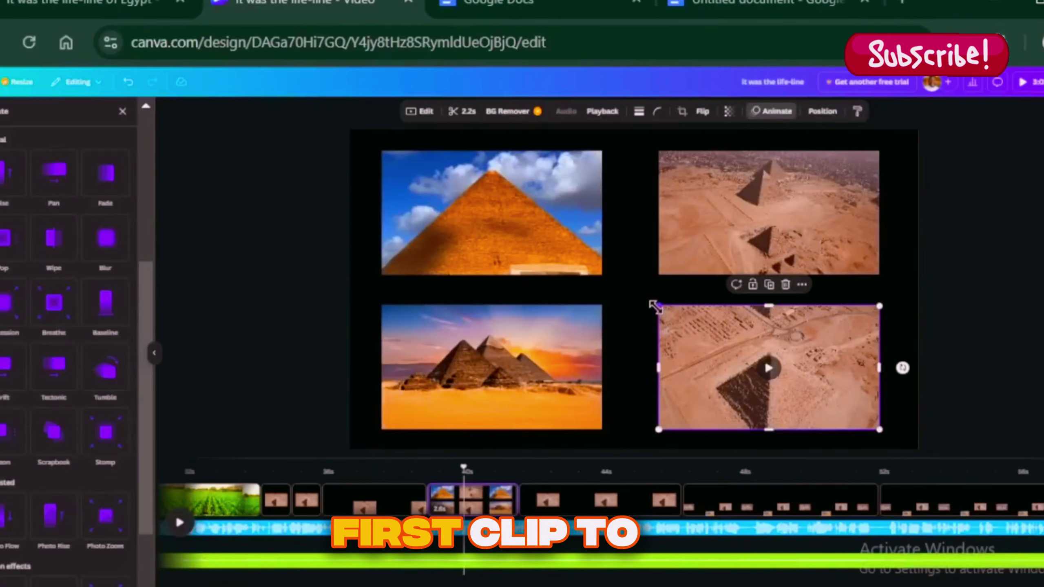
pyautogui.moveTo(656, 305); pyautogui.dragTo(303, 197)
pyautogui.moveTo(880, 430); pyautogui.dragTo(924, 468)
# Step: Add a Match & Move transition between the four-clip page and the full-page pyramid clip, and scrub through it
pyautogui.click(744, 303)
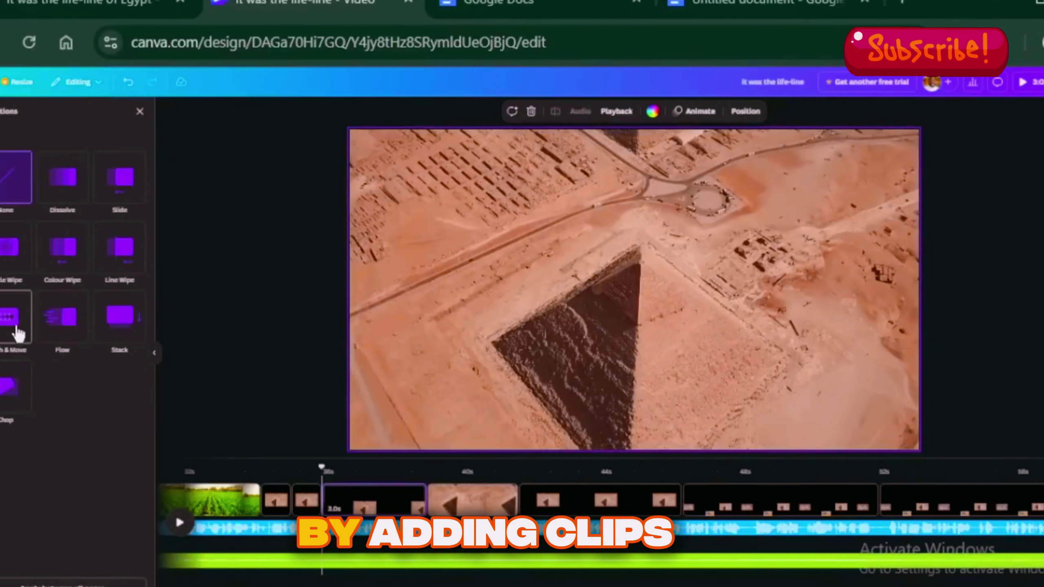
pyautogui.click(19, 333)
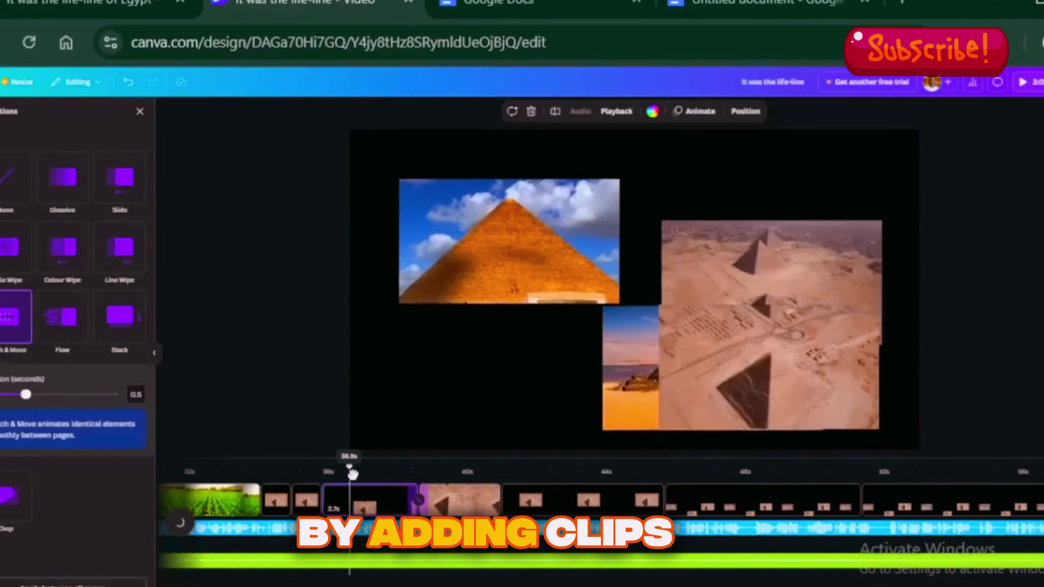
pyautogui.moveTo(398, 474); pyautogui.dragTo(437, 476)
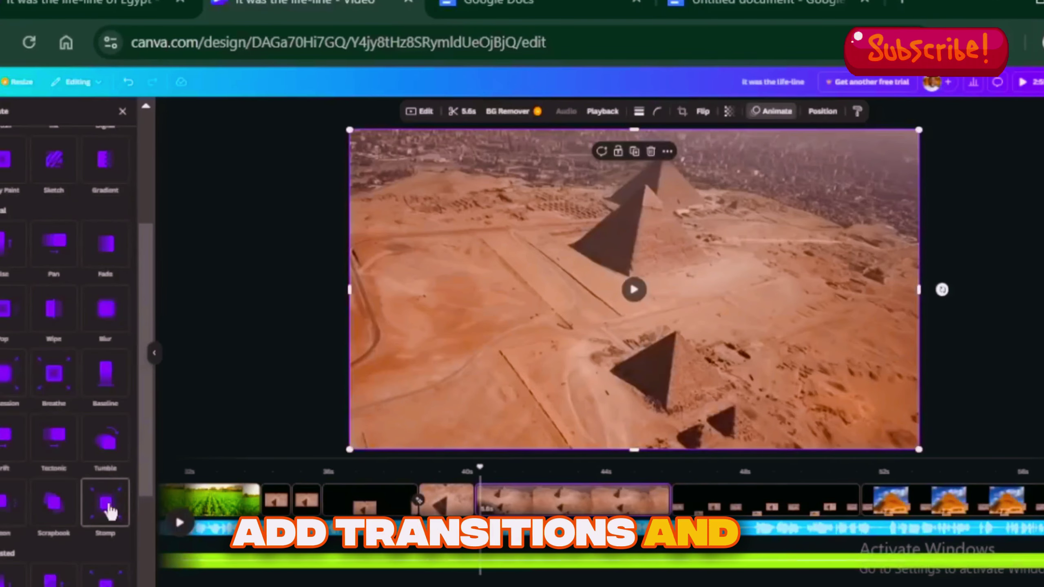
# Step: Apply the Stomp animation to the full-page clip of several pyramids and scrub through its start
pyautogui.click(108, 507)
pyautogui.moveTo(480, 470)
pyautogui.mouseDown()
pyautogui.moveTo(422, 471)
pyautogui.moveTo(494, 470)
pyautogui.mouseUp()
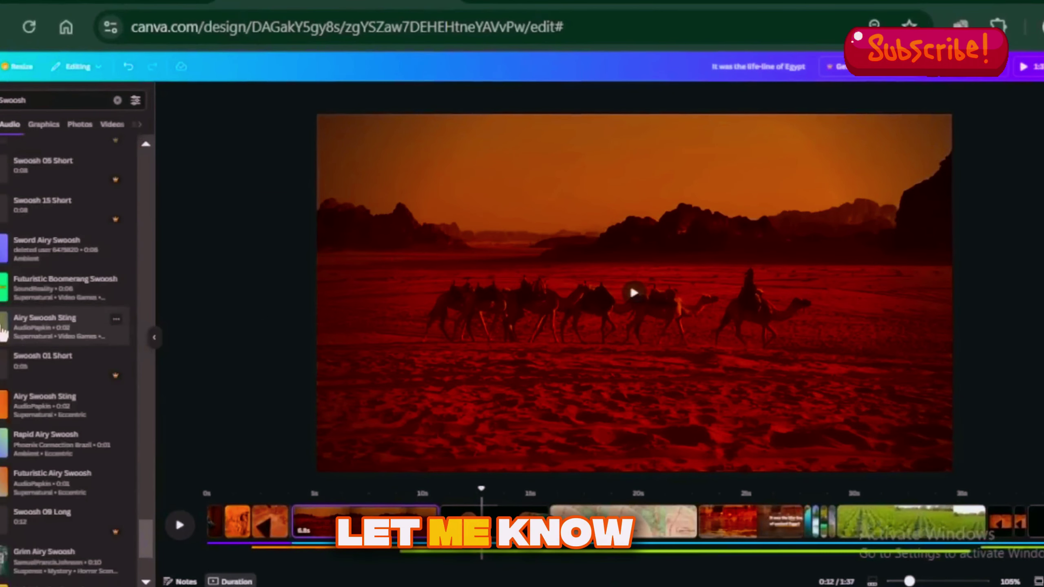
# Step: Add the Airy Swoosh Sting sound effect to the timeline
pyautogui.moveTo(2, 333); pyautogui.dragTo(354, 485)
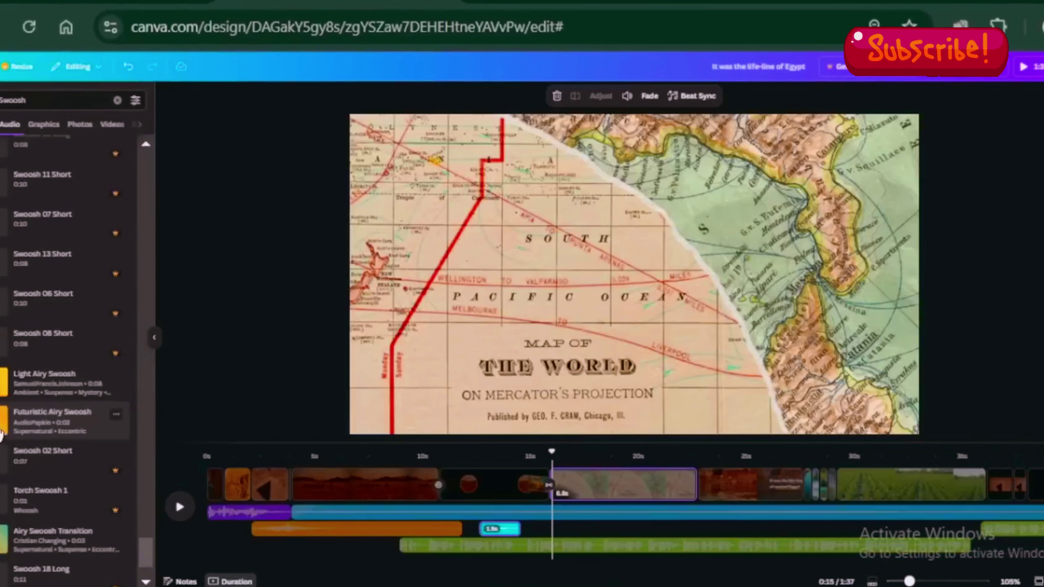
# Step: Add the Futuristic Airy Swoosh and Camera Shutter Clicking sound effects to the timeline
pyautogui.moveTo(62, 419); pyautogui.dragTo(618, 566)
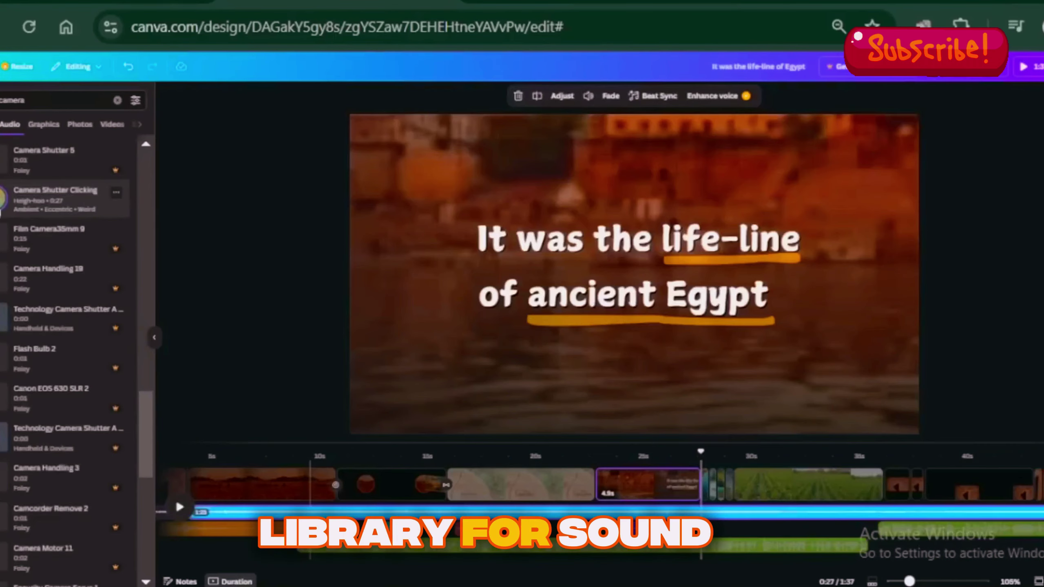
pyautogui.moveTo(61, 189); pyautogui.dragTo(344, 557)
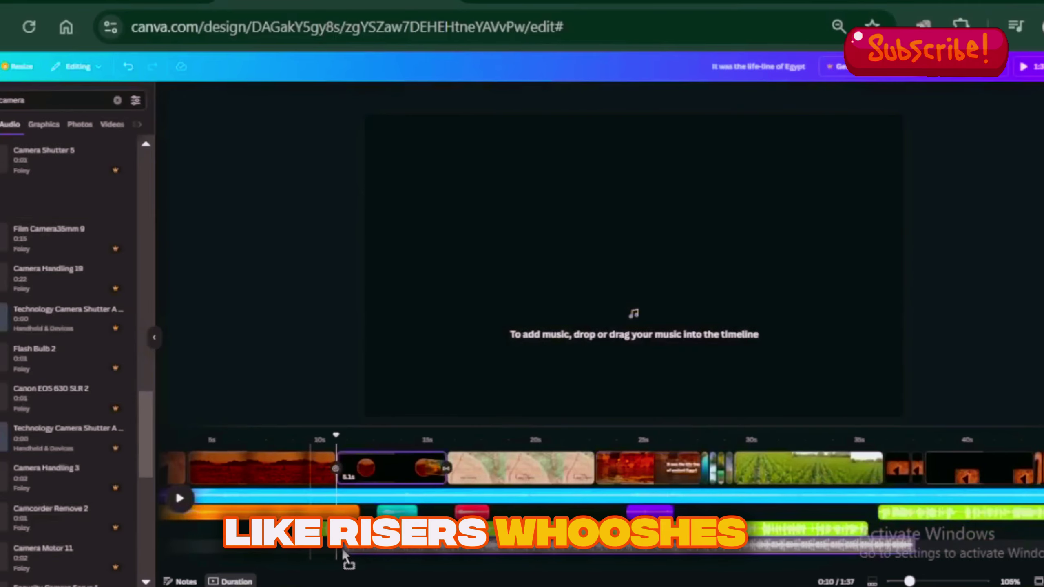
# Step: Trim and reposition the added sound effect clips on the audio track to match the quick clip changes
pyautogui.moveTo(537, 574); pyautogui.dragTo(391, 564)
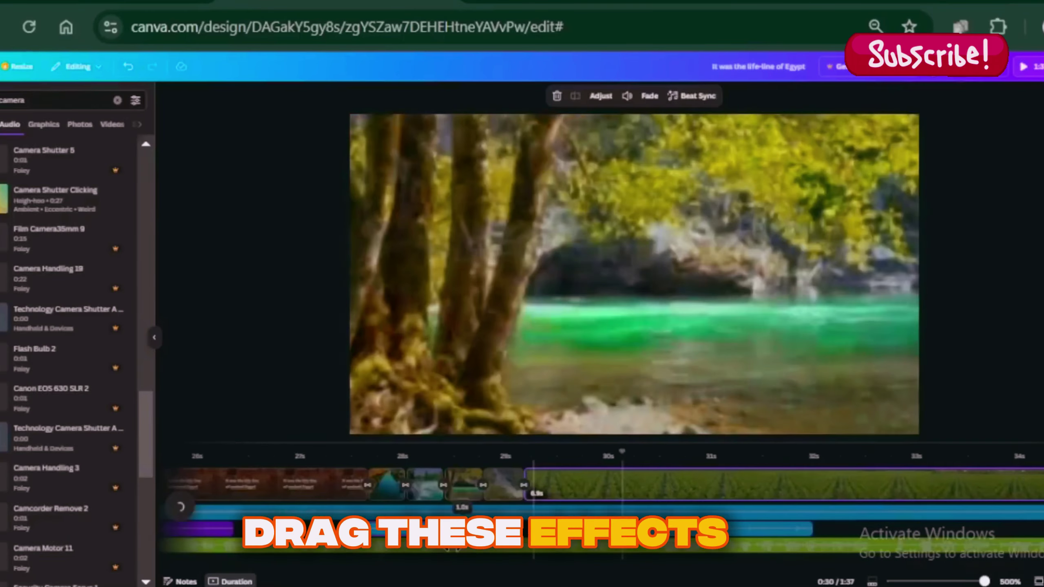
pyautogui.moveTo(450, 549); pyautogui.dragTo(421, 549)
pyautogui.moveTo(680, 531); pyautogui.dragTo(482, 536)
pyautogui.moveTo(613, 531); pyautogui.dragTo(555, 547)
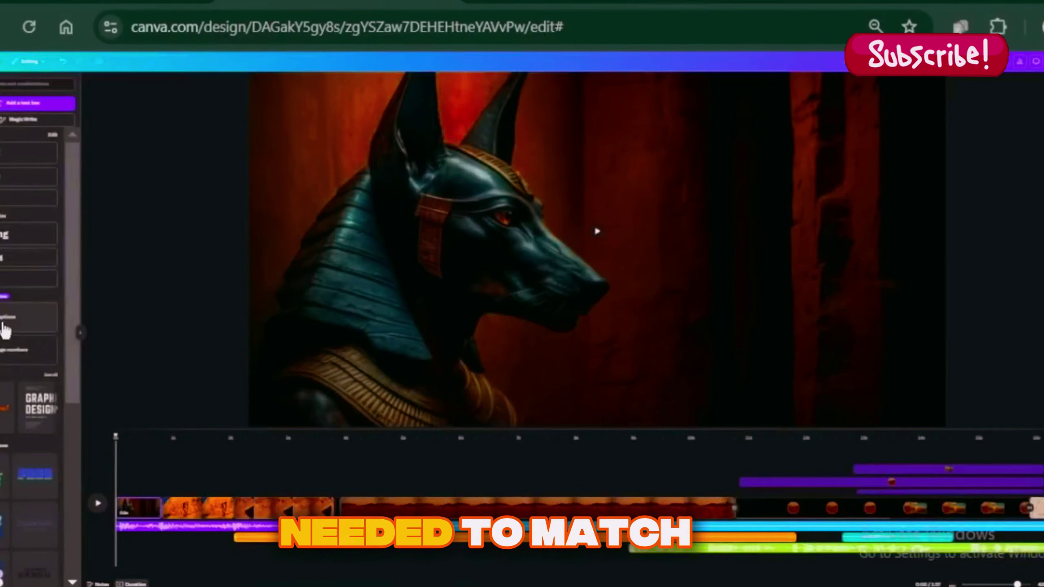
pyautogui.click(11, 327)
pyautogui.hotkey('ctrl', '+')
pyautogui.hotkey('ctrl', '+')
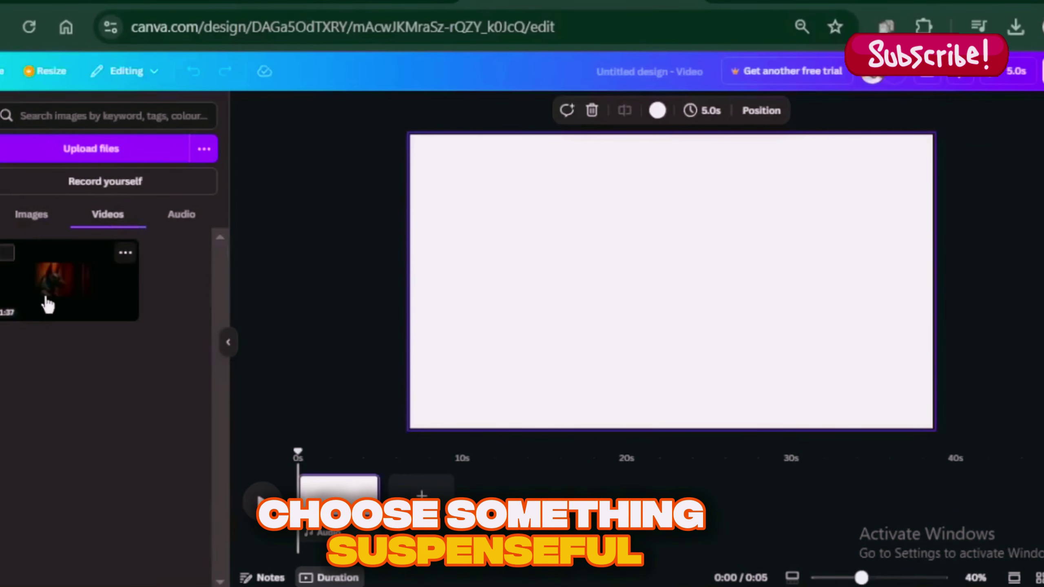
# Step: Add the uploaded 1:37 documentary video to the blank design and enlarge it to fill the whole page
pyautogui.click(47, 304)
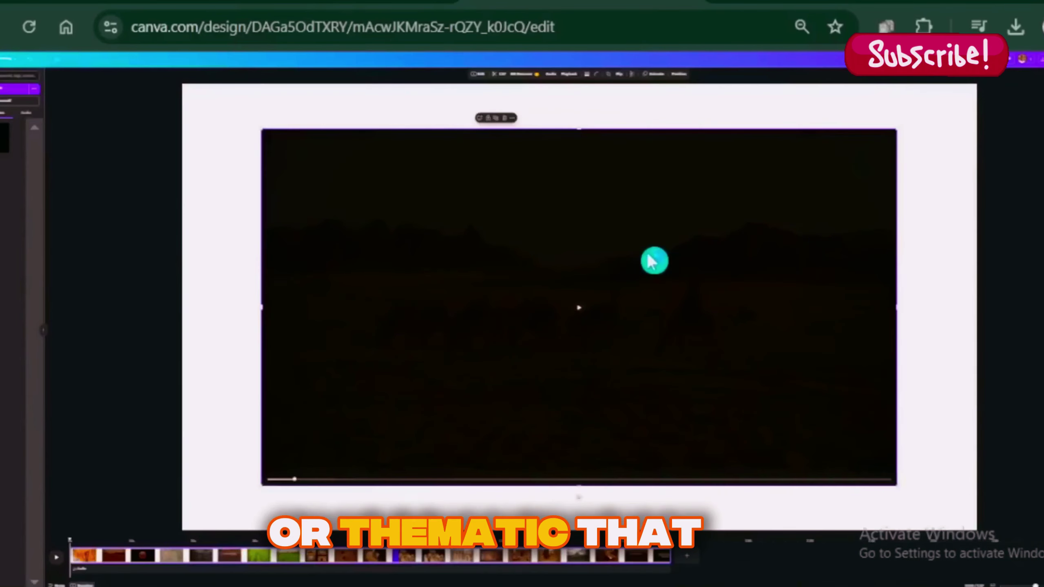
pyautogui.moveTo(655, 258); pyautogui.dragTo(565, 207)
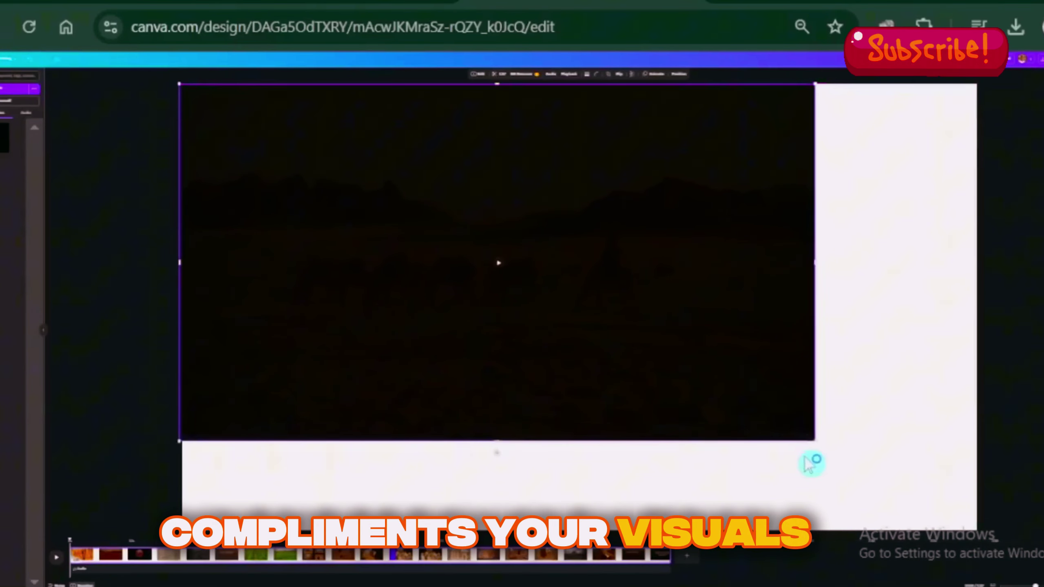
pyautogui.moveTo(807, 460); pyautogui.dragTo(978, 527)
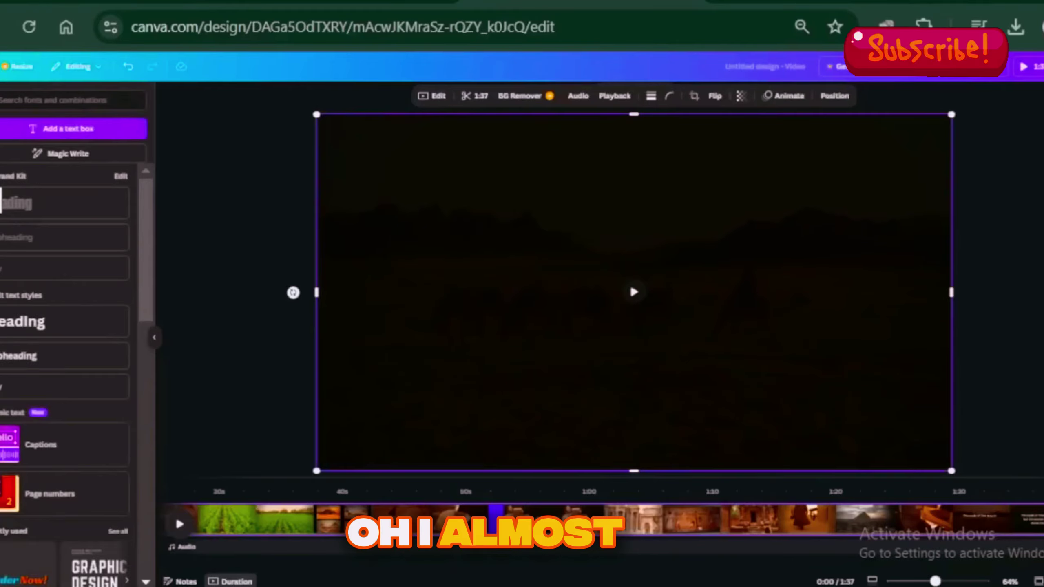
# Step: Generate automatic captions for the full-page video
pyautogui.click(49, 454)
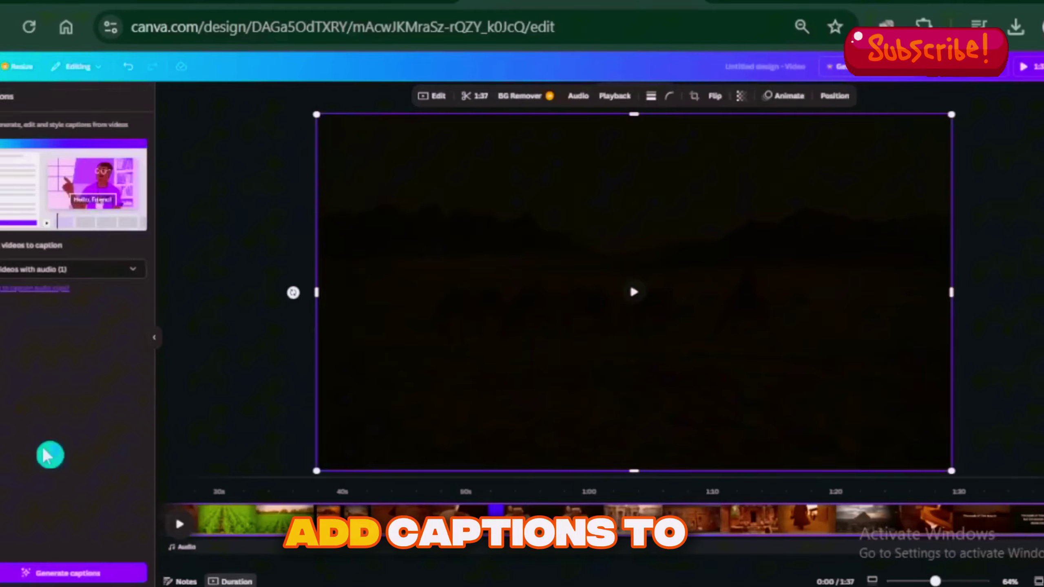
pyautogui.click(65, 573)
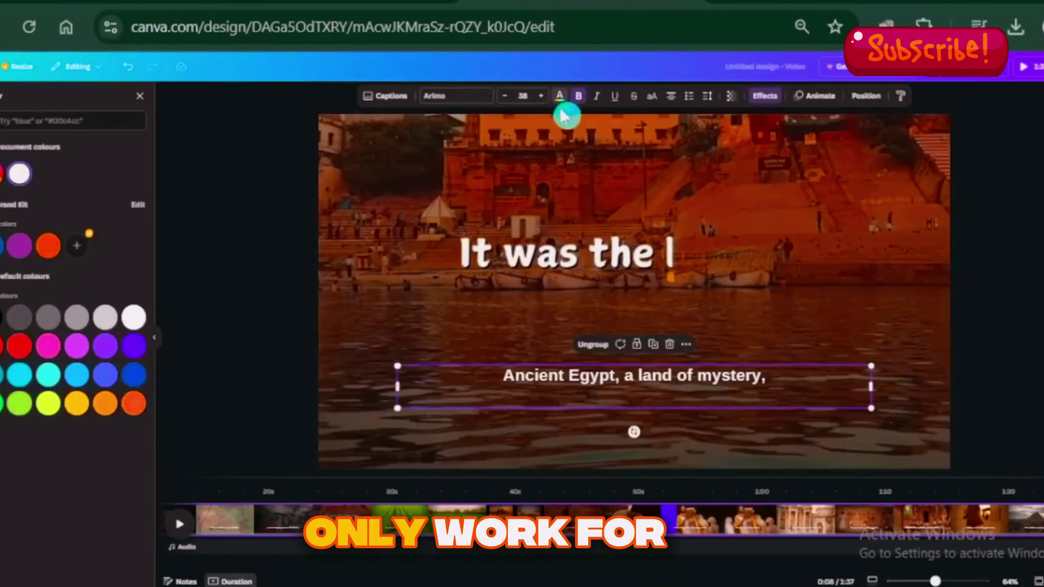
# Step: Try recolouring the generated captions orange
pyautogui.click(125, 203)
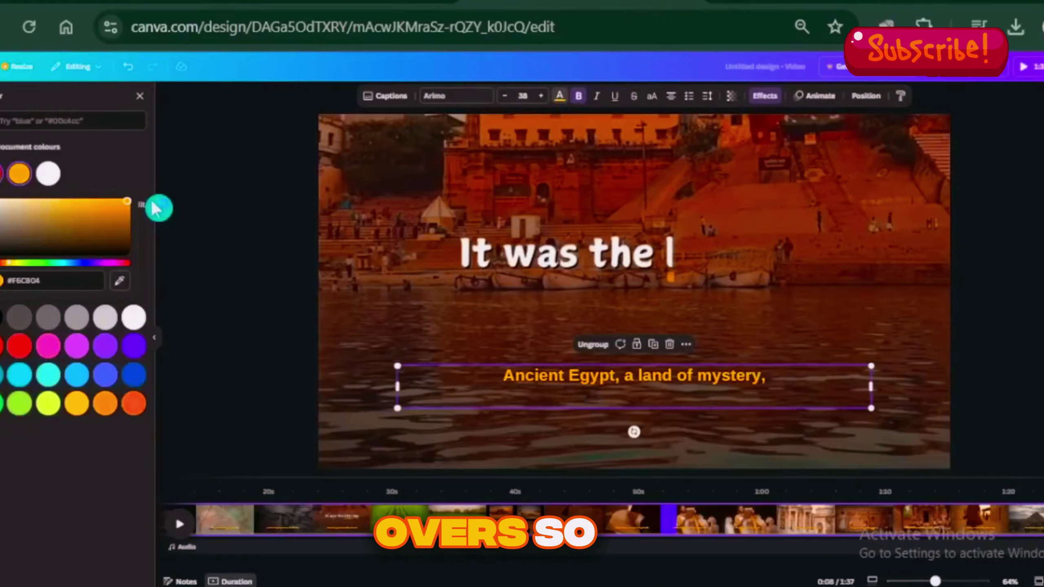
pyautogui.click(105, 319)
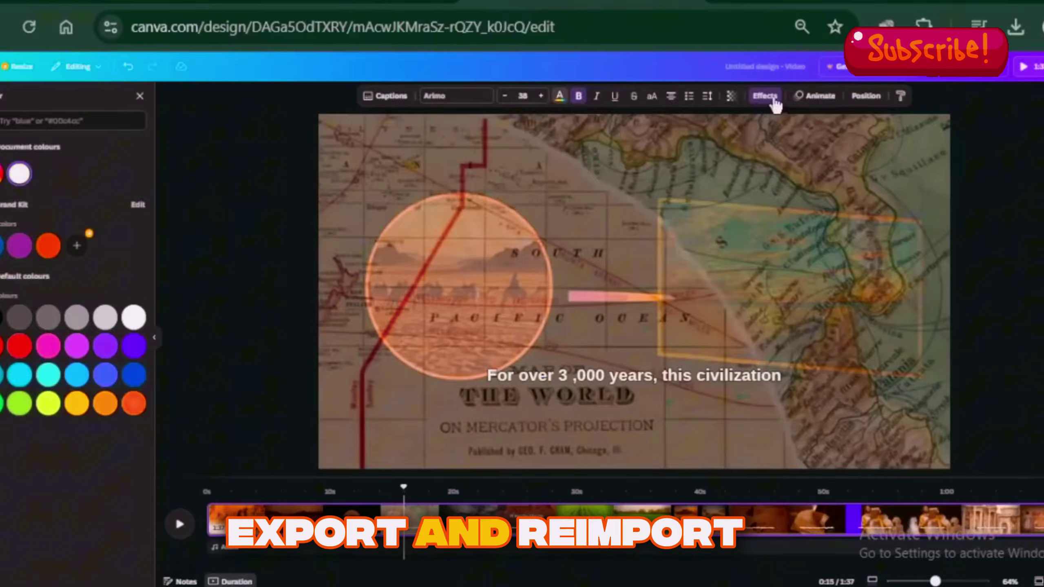
# Step: Apply the Burst text animation to the generated captions
pyautogui.click(827, 102)
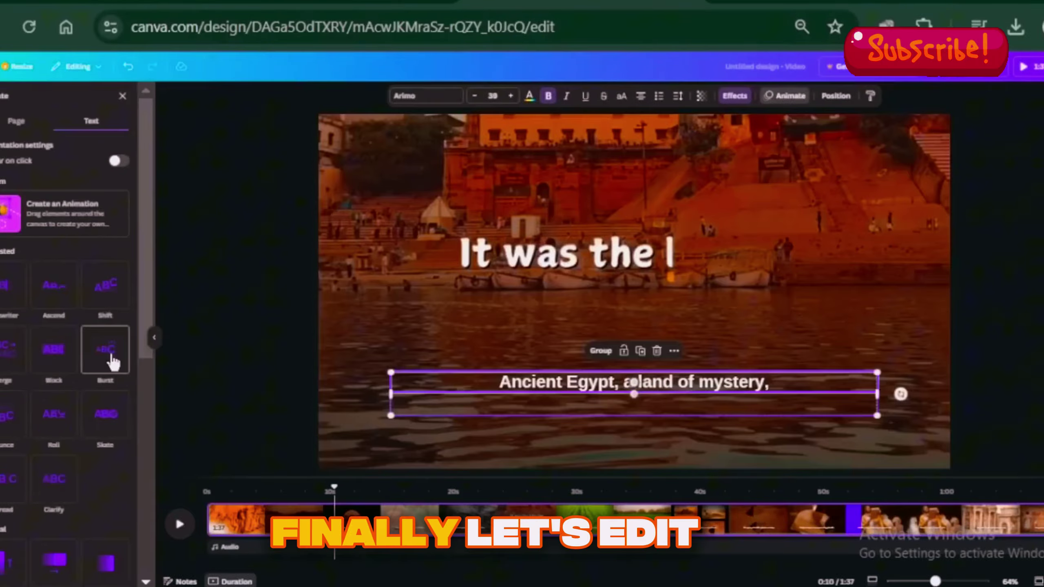
pyautogui.click(86, 364)
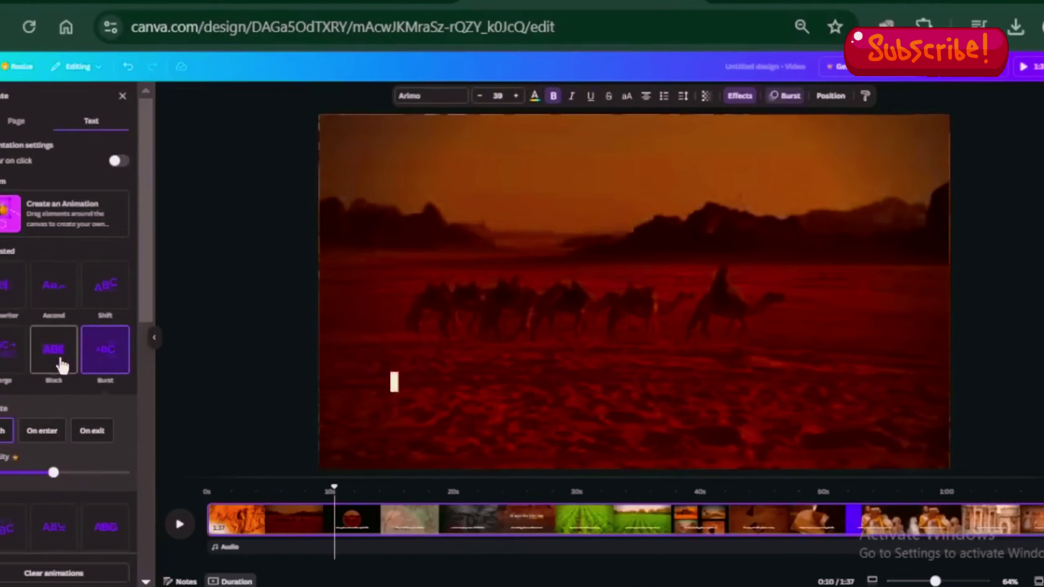